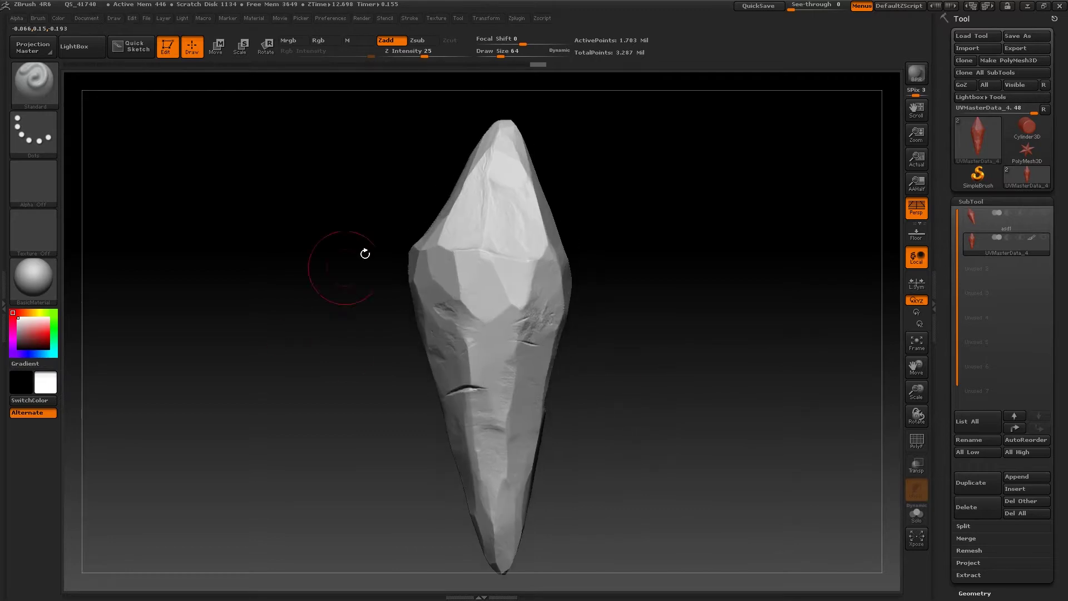
- Examine the finished high-detail crystal from several angles and look over the Multi Map Exporter options
left_click_drag(663, 361, 643, 382)
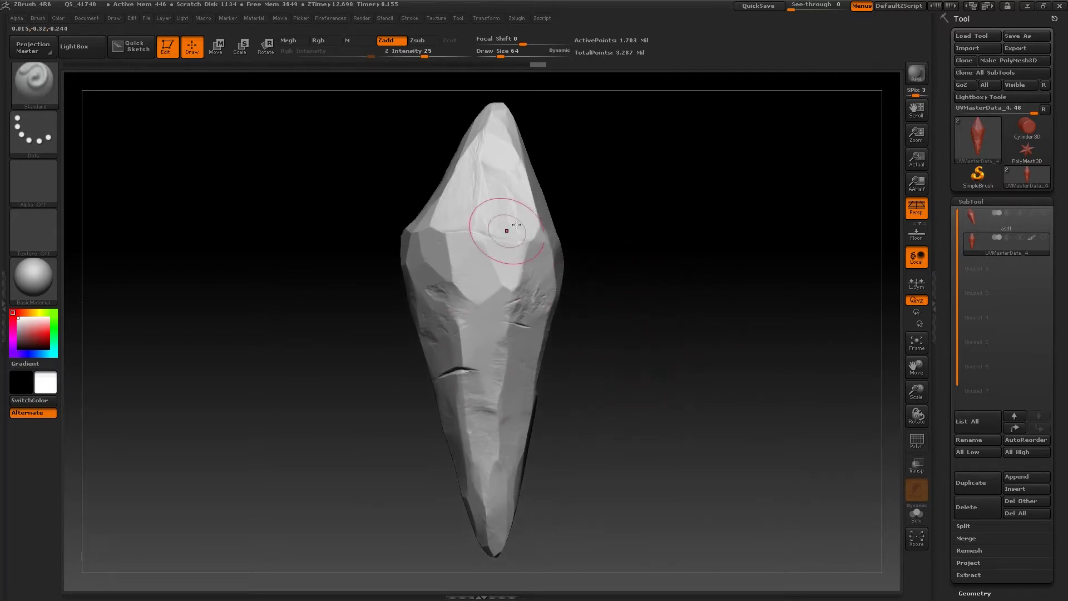
left_click(517, 18)
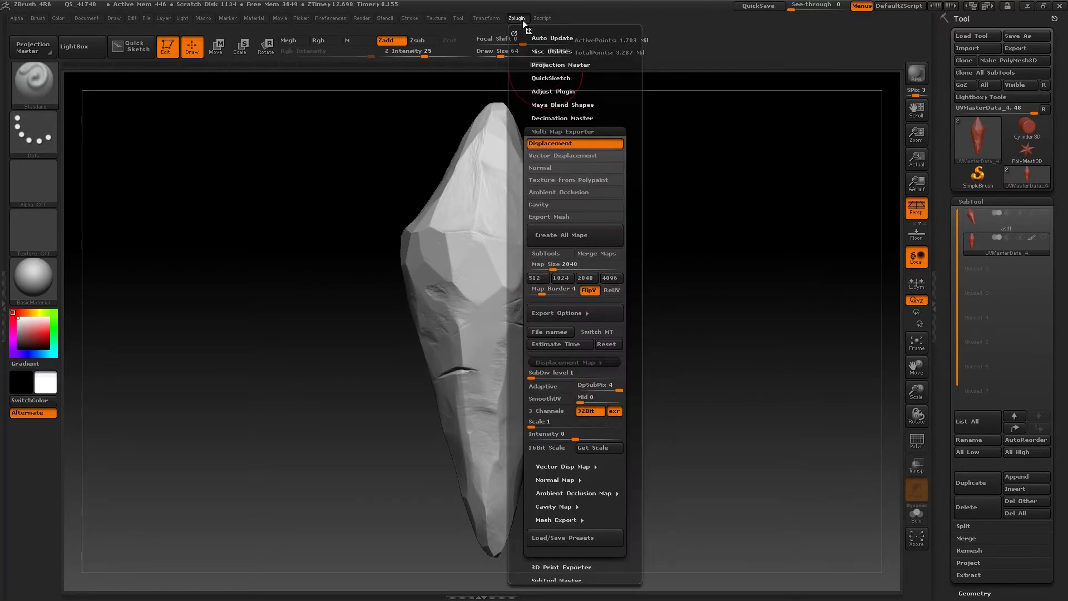
left_click_drag(514, 260, 515, 204)
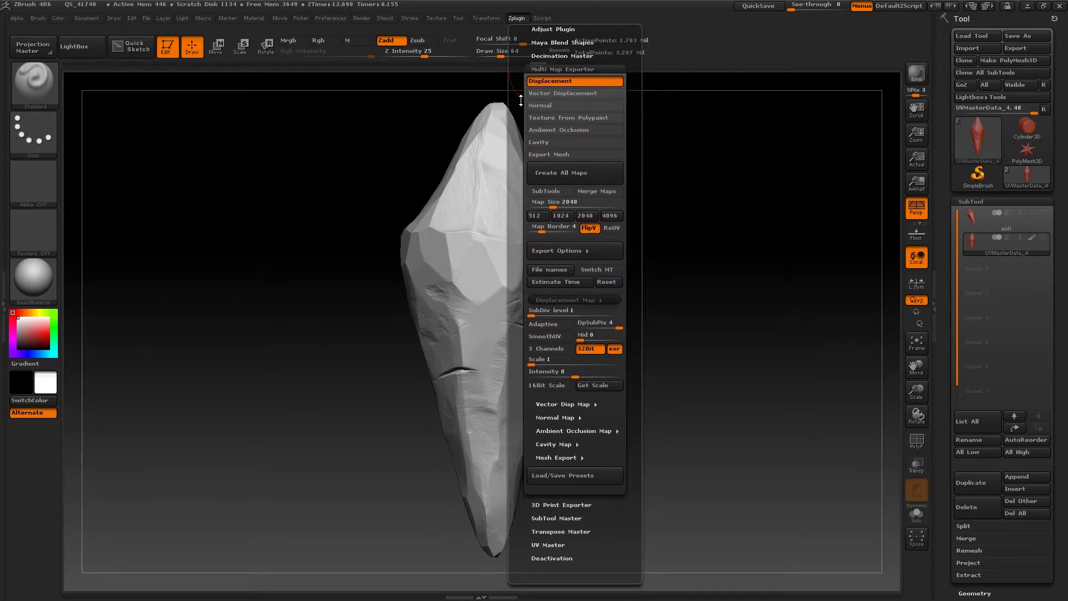
left_click_drag(662, 238, 631, 244)
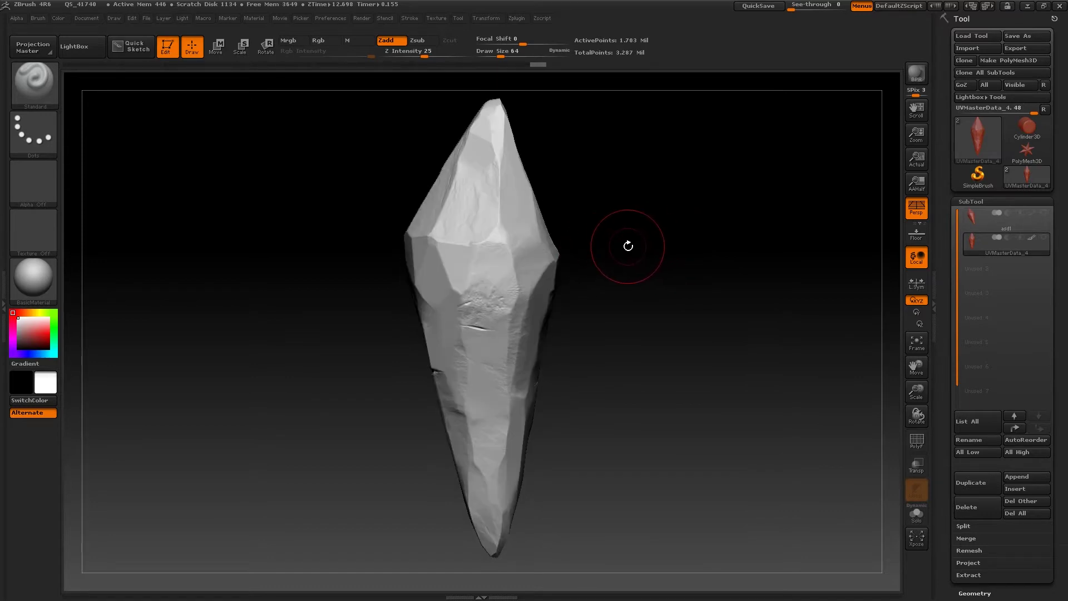
left_click_drag(577, 165, 587, 161)
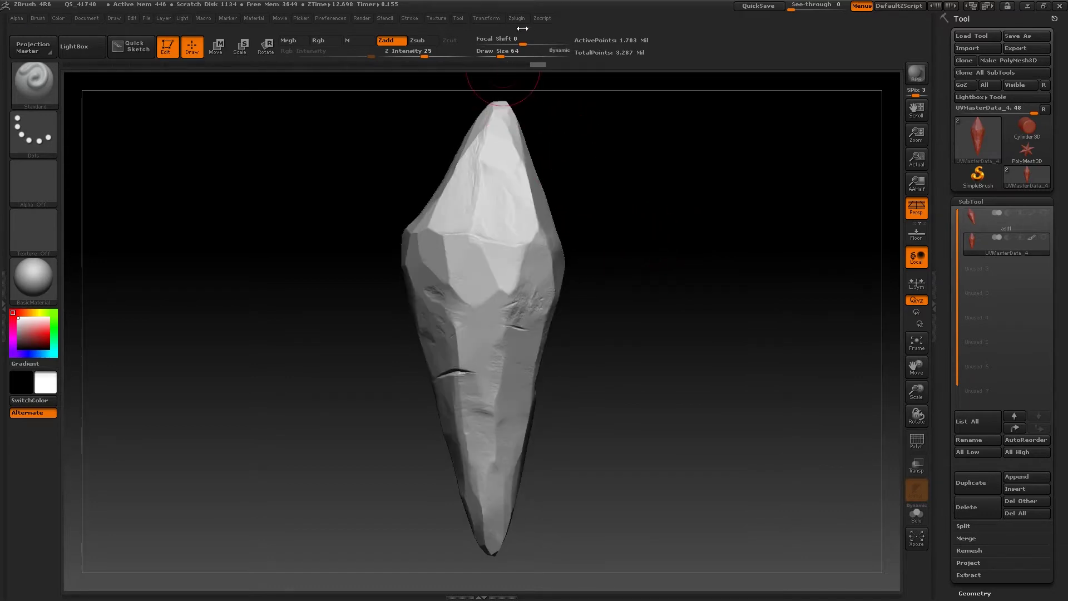
mouse_move(603, 261)
left_mouse_down()
mouse_move(584, 272)
mouse_move(605, 267)
mouse_move(747, 300)
mouse_move(638, 337)
mouse_move(675, 329)
left_mouse_up()
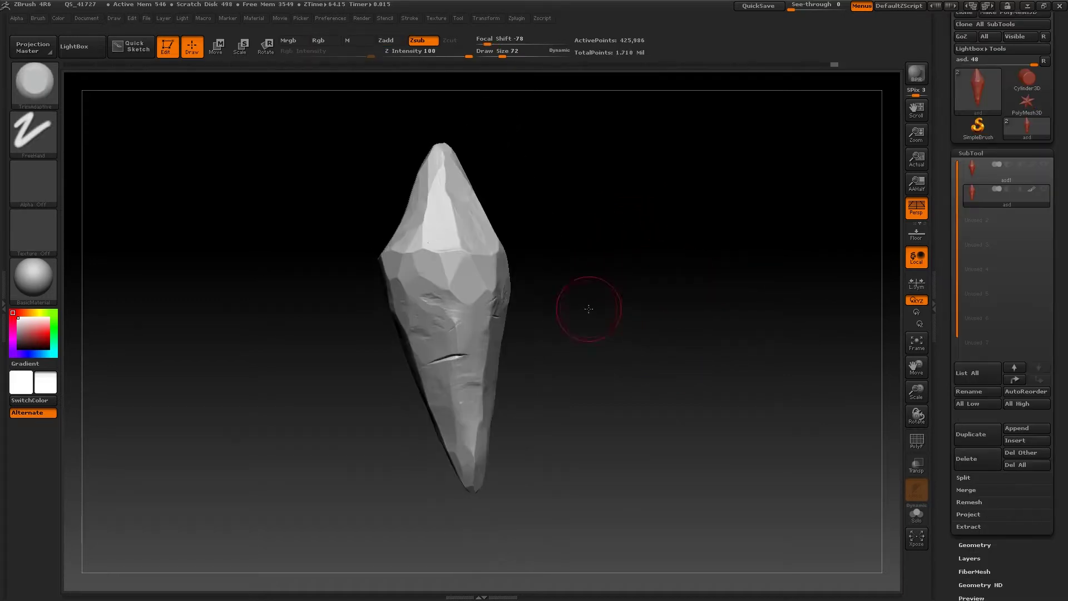
- Switch to the smooth base crystal subtool asd1 and check its shape
mouse_move(584, 310)
left_mouse_down()
mouse_move(625, 333)
mouse_move(857, 206)
left_mouse_up()
left_click_drag(589, 314, 630, 334)
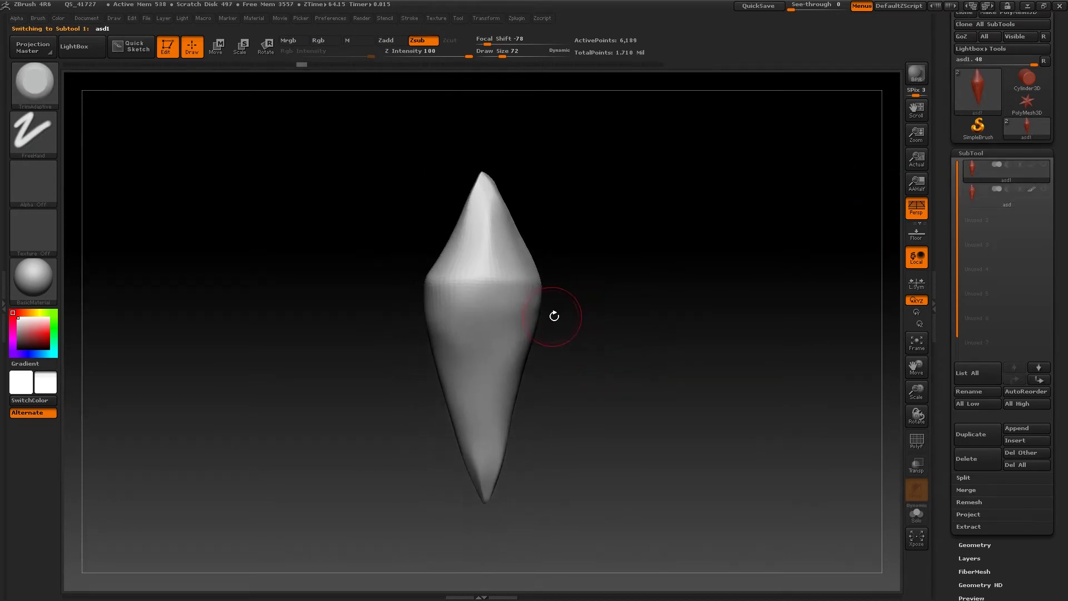
left_click_drag(582, 364, 804, 308)
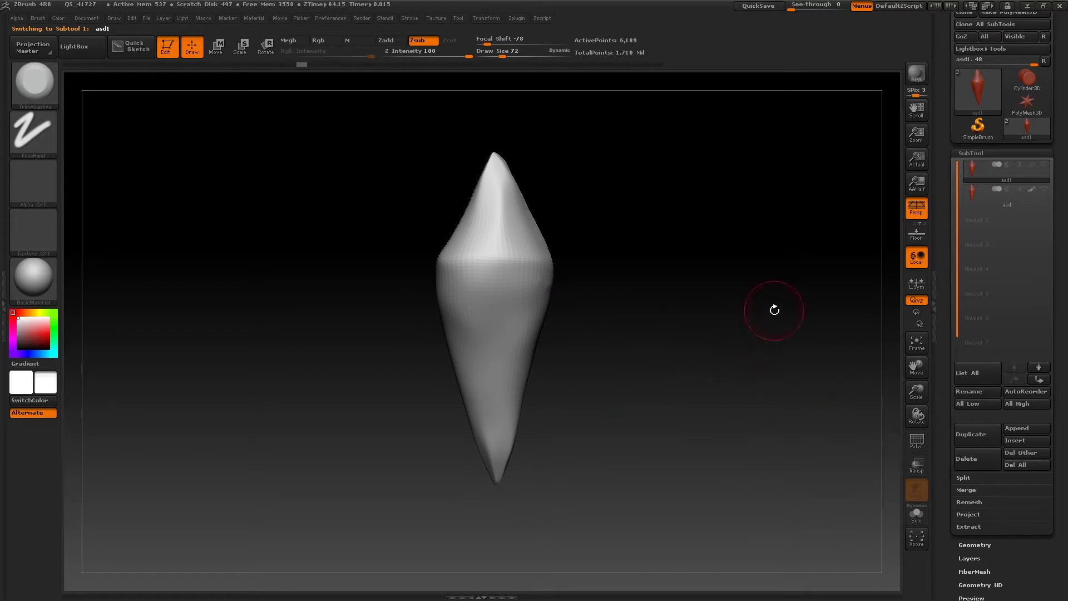
left_click_drag(600, 304, 588, 384, "alt")
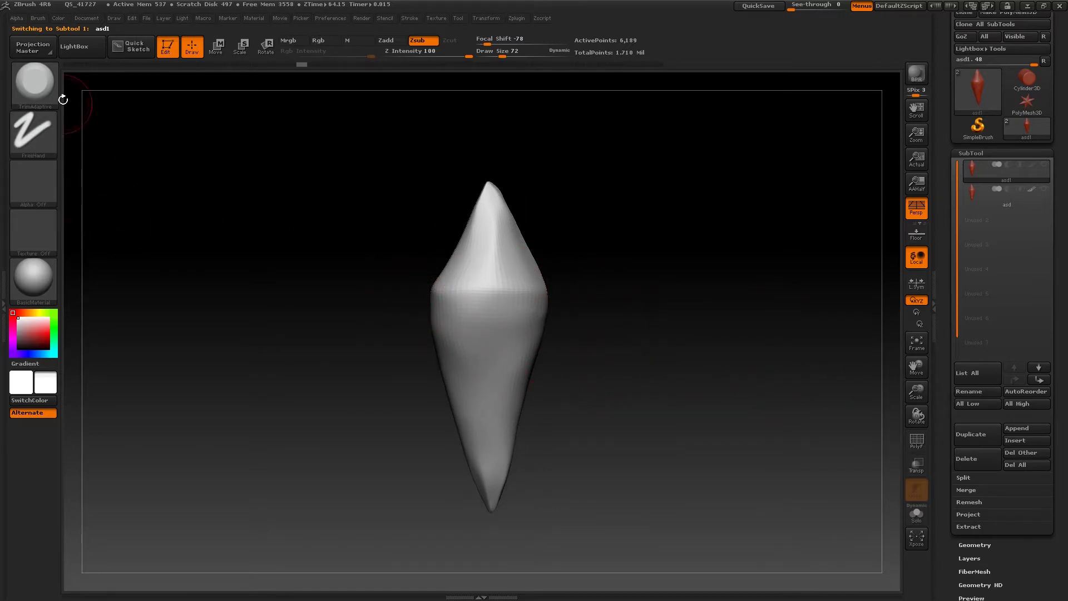
left_click_drag(710, 391, 702, 373, "alt")
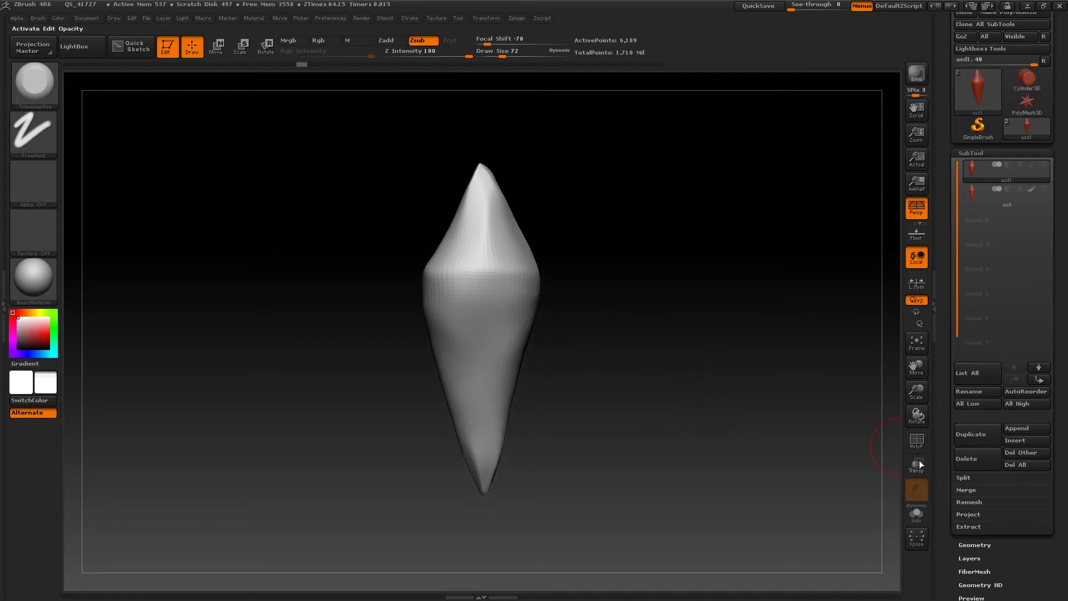
- Subdivide the smooth asd1 crystal with smoothing on up to subdivision level 5
left_click(974, 545)
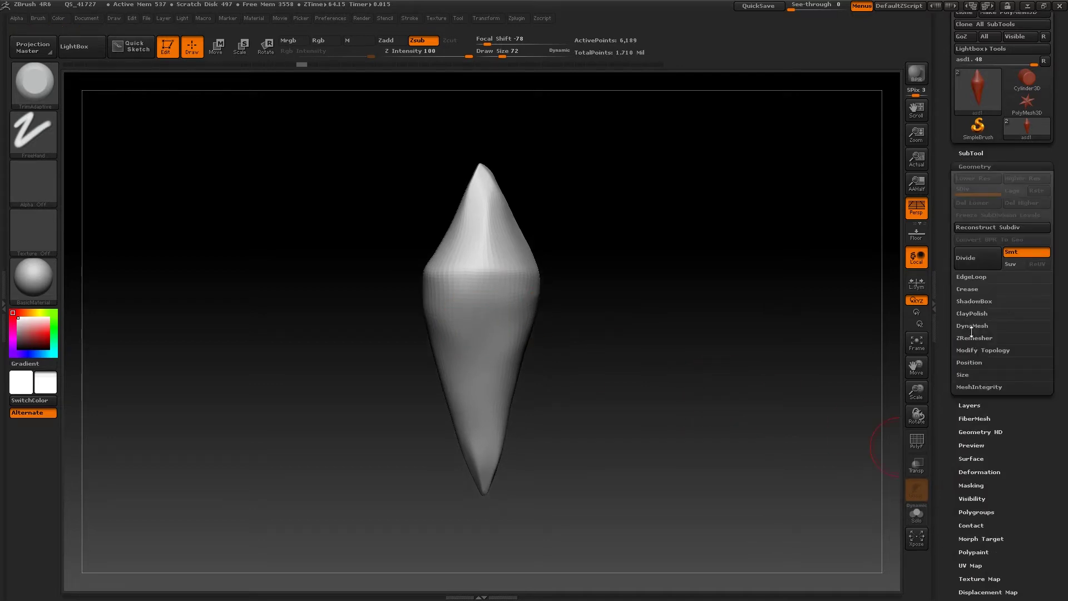
left_click_drag(645, 313, 555, 334)
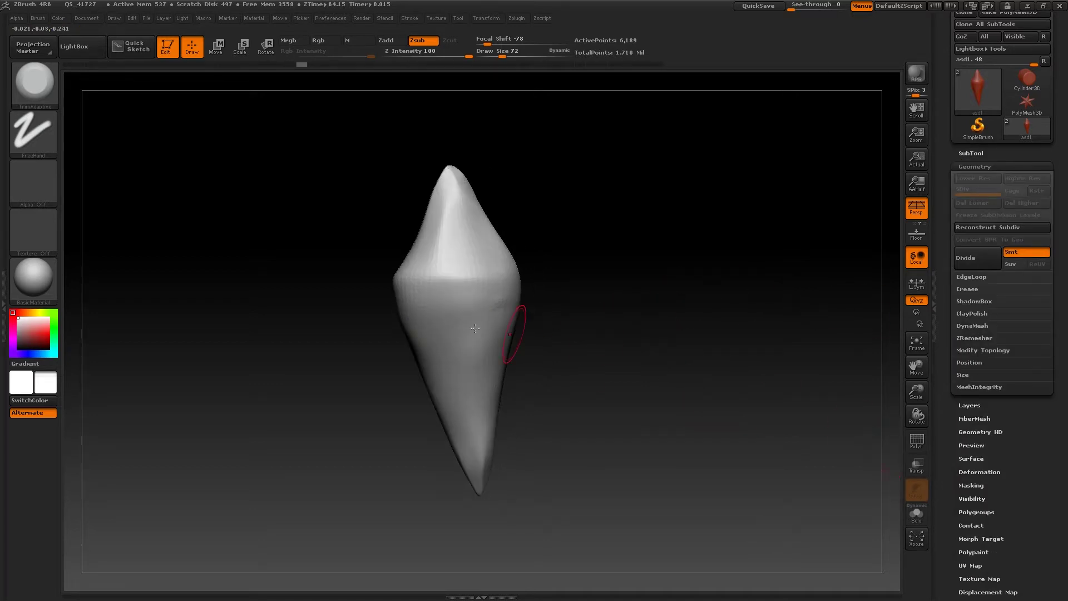
left_click_drag(531, 281, 583, 279)
left_click_drag(643, 340, 816, 253)
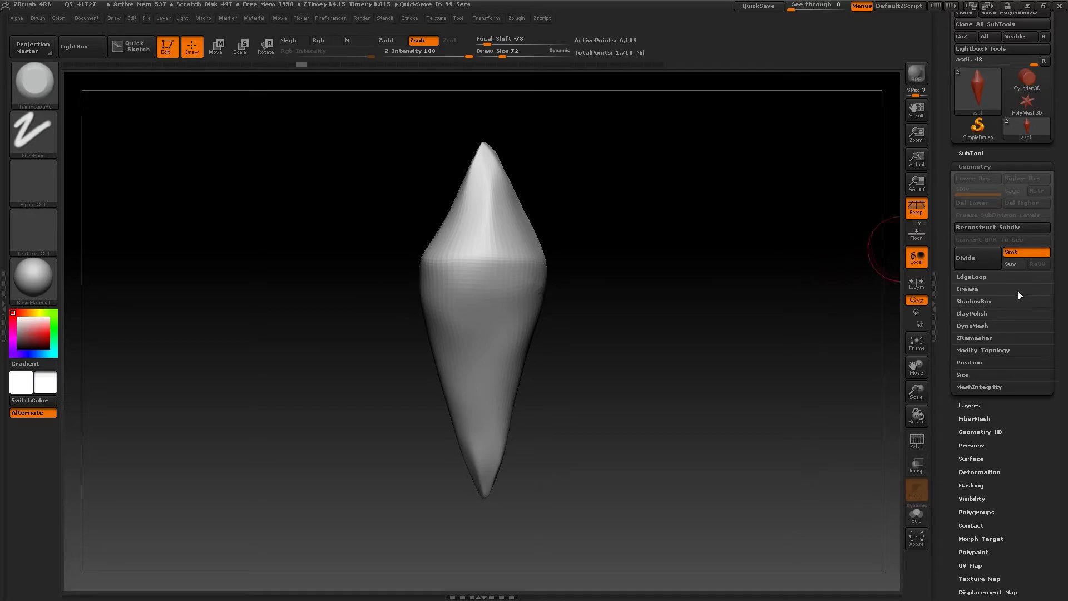
left_click_drag(698, 389, 847, 263)
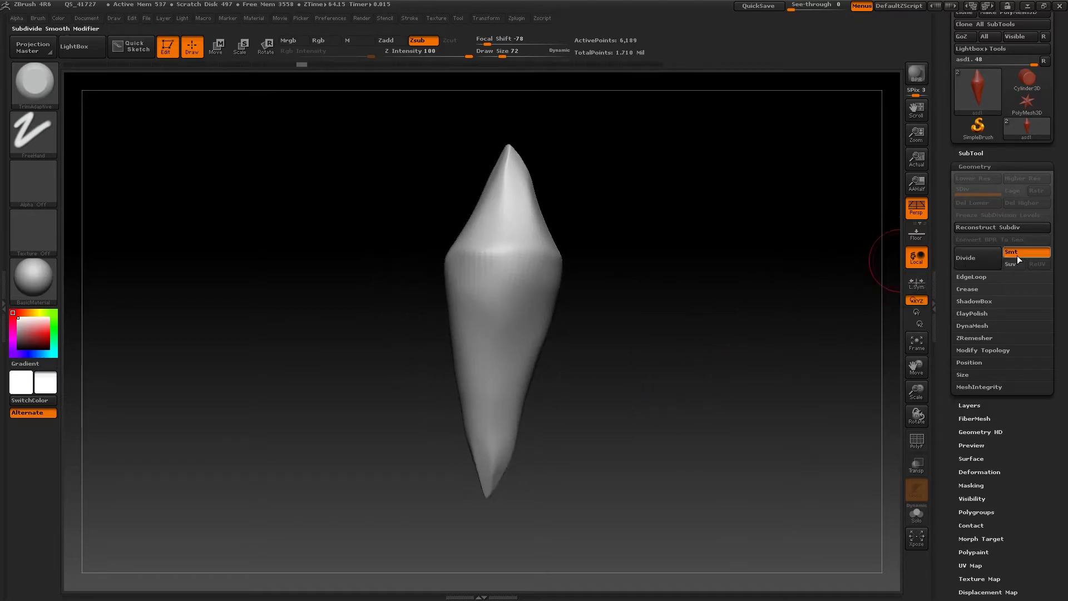
left_click(967, 262)
left_click(968, 262)
left_click(974, 261)
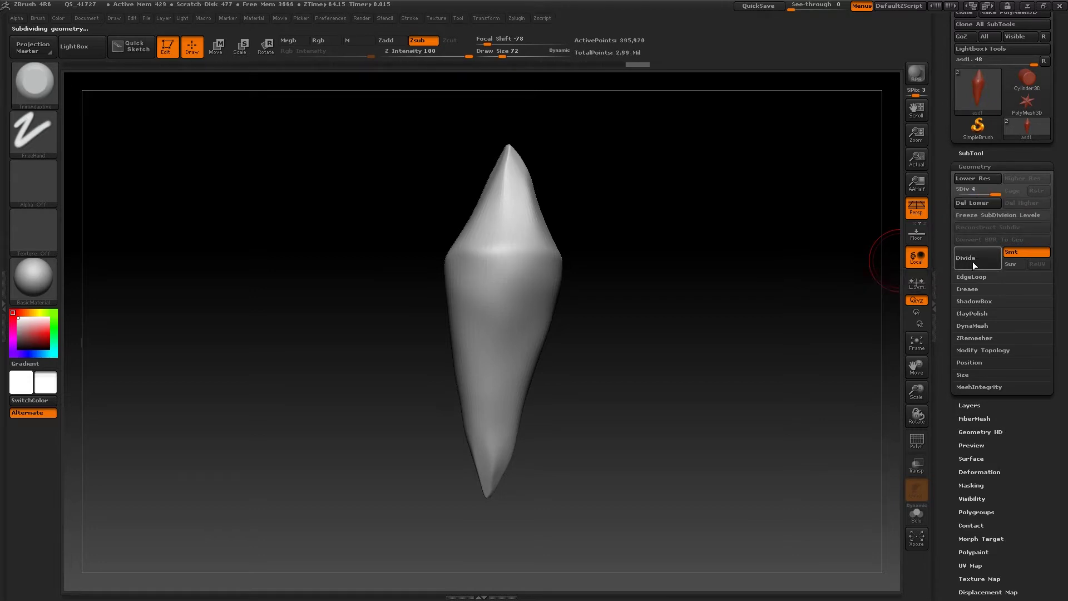
left_click(973, 259)
- Choose the TrimAdaptive brush and set its draw size to 203
mouse_move(659, 313)
left_mouse_down()
mouse_move(589, 333)
mouse_move(625, 342)
left_mouse_up()
left_click_drag(180, 171, 177, 164)
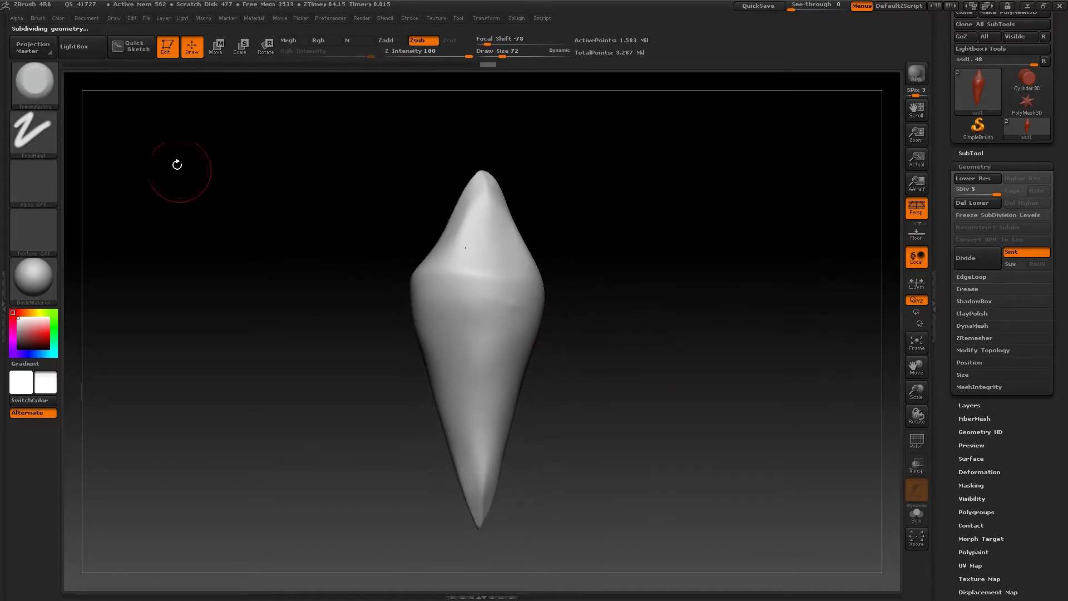
key("b")
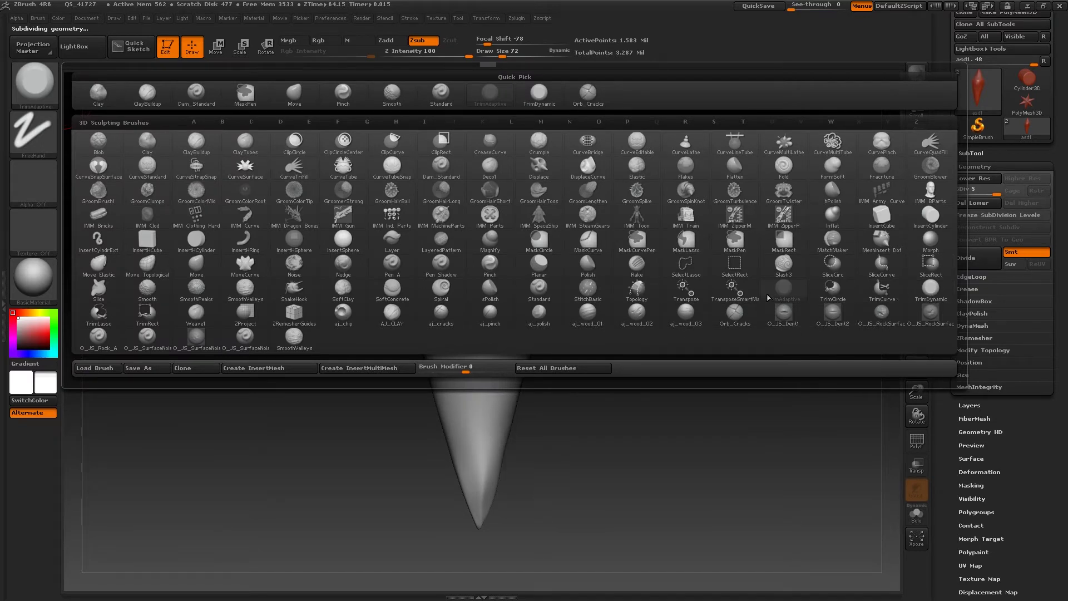
left_click(786, 294)
key("space")
mouse_move(505, 289)
left_mouse_down()
mouse_move(495, 307)
mouse_move(523, 308)
left_mouse_up()
key("space")
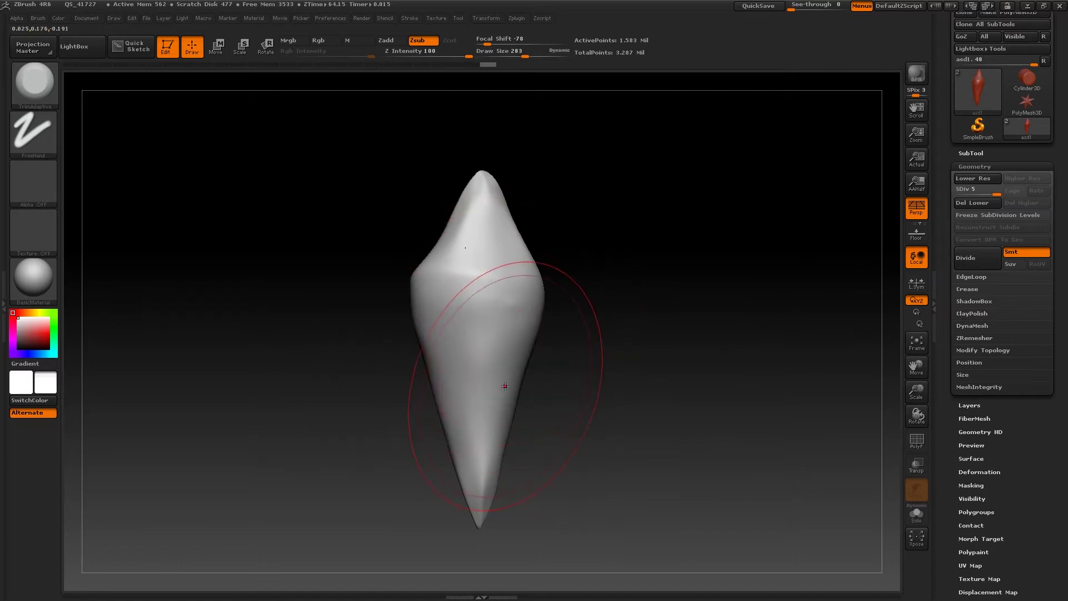
- Trim first flat facets into the crystal's lower body with TrimAdaptive, undoing two trial strokes
mouse_move(579, 353)
left_mouse_down()
mouse_move(574, 318)
mouse_move(562, 339)
mouse_move(584, 352)
left_mouse_up()
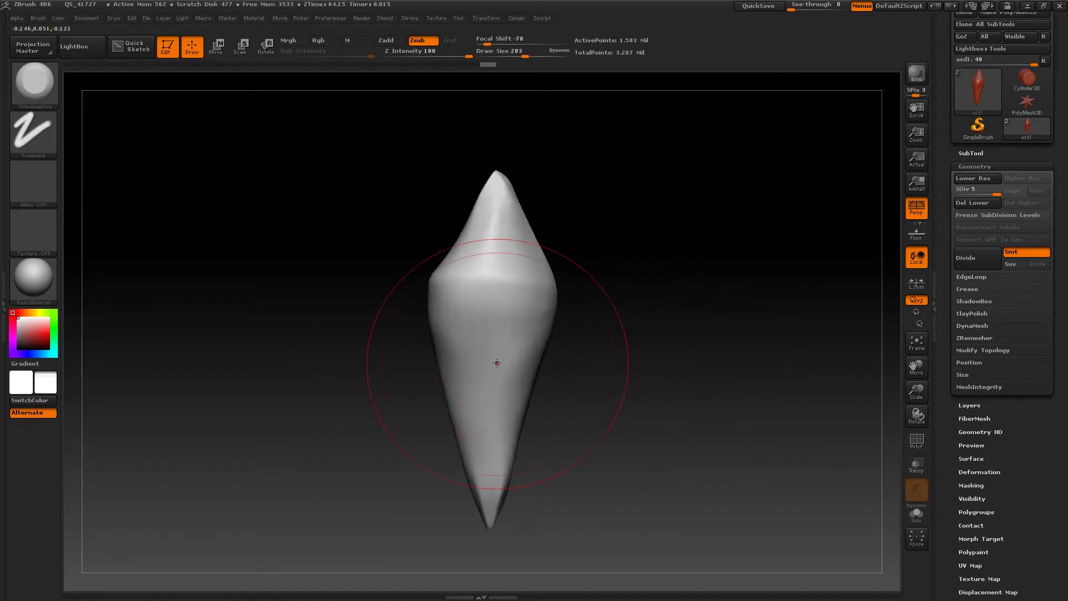
key("space")
mouse_move(516, 338)
left_mouse_down()
mouse_move(509, 344)
mouse_move(552, 349)
left_mouse_up()
key("ctrl+z")
mouse_move(578, 350)
left_mouse_down()
mouse_move(541, 349)
mouse_move(613, 354)
mouse_move(596, 354)
left_mouse_up()
key("ctrl+z")
left_click_drag(662, 354, 640, 355)
mouse_move(619, 356)
left_mouse_down()
mouse_move(643, 329)
mouse_move(632, 329)
left_mouse_up()
- Plane long flat facets down the crystal's lower body toward its bottom tip at draw size 203
key("space")
left_click_drag(652, 384, 641, 368)
mouse_move(641, 367)
right_mouse_down()
mouse_move(703, 331)
mouse_move(738, 370)
right_mouse_up()
left_click_drag(724, 453, 726, 473)
right_click_drag(733, 439, 624, 429)
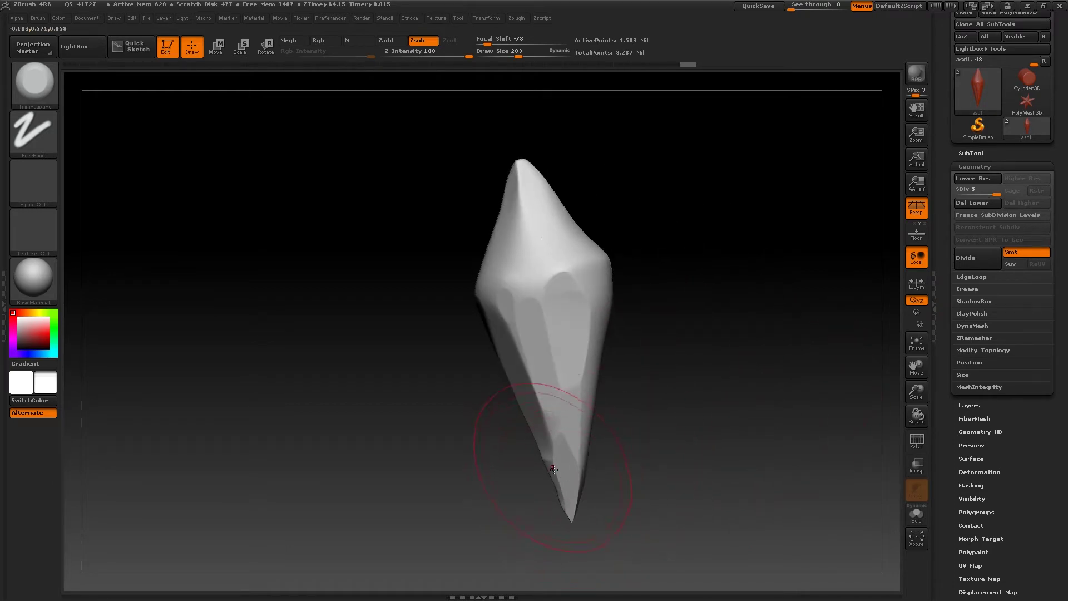
- Flatten facets on another side of the crystal just below its widest part, undoing unwanted strokes
mouse_move(574, 471)
right_mouse_down()
mouse_move(600, 433)
mouse_move(579, 291)
right_mouse_up()
left_click_drag(587, 296, 601, 303)
mouse_move(602, 304)
right_mouse_down()
mouse_move(639, 301)
mouse_move(637, 291)
right_mouse_up()
key("ctrl+z")
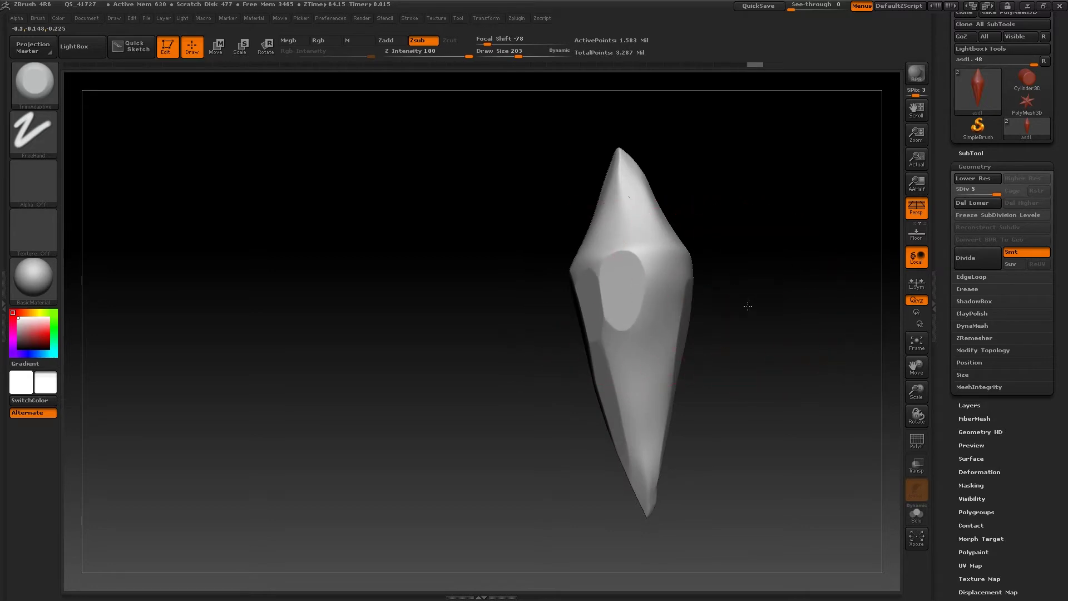
right_click_drag(760, 301, 674, 320)
key("ctrl+z")
key("space")
mouse_move(665, 318)
left_mouse_down()
mouse_move(676, 319)
mouse_move(640, 292)
mouse_move(634, 345)
left_mouse_up()
- Set the TrimAdaptive draw size to 238 and cut broad facets around the crystal's body and upper cone
right_click_drag(762, 284, 649, 225)
left_click_drag(649, 226, 643, 204)
mouse_move(713, 144)
right_mouse_down("alt")
mouse_move(672, 253)
mouse_move(623, 281)
right_mouse_up("alt")
key("space")
mouse_move(586, 318)
left_mouse_down()
mouse_move(578, 318)
mouse_move(576, 261)
left_mouse_up()
right_click_drag(644, 257, 590, 282)
mouse_move(547, 303)
left_mouse_down()
mouse_move(531, 230)
mouse_move(510, 263)
left_mouse_up()
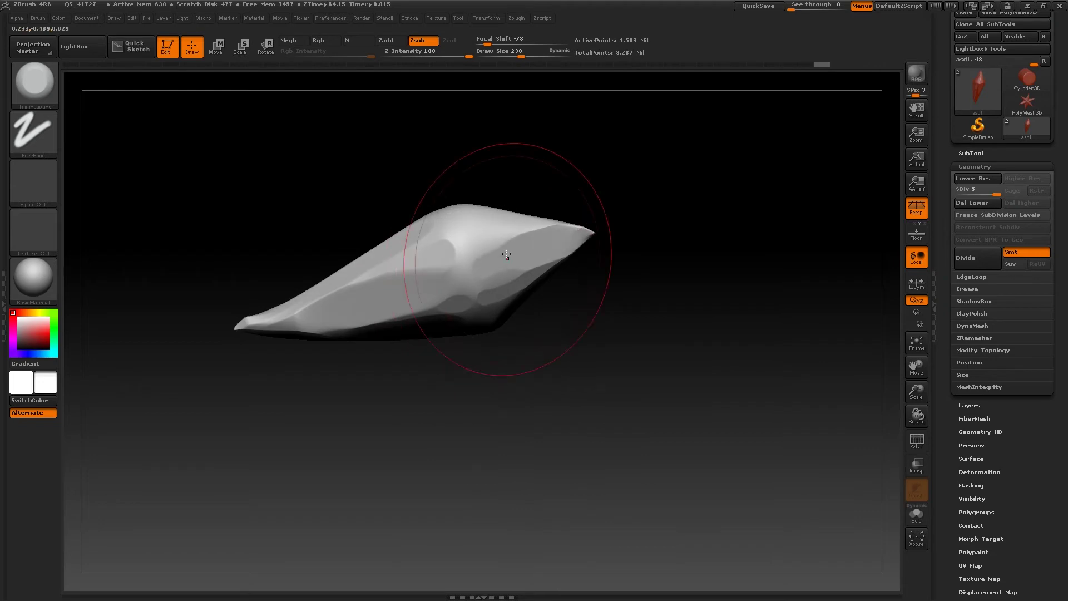
- Trim large flat planes along the crystal's upper cone toward the top point
left_click_drag(503, 182, 507, 222)
left_click_drag(506, 233, 523, 206)
left_click_drag(537, 178, 512, 194)
mouse_move(509, 193)
left_mouse_down()
mouse_move(510, 212)
mouse_move(573, 206)
left_mouse_up()
mouse_move(558, 160)
left_mouse_down()
mouse_move(540, 173)
mouse_move(591, 179)
left_mouse_up()
left_click_drag(550, 216, 544, 337, "alt")
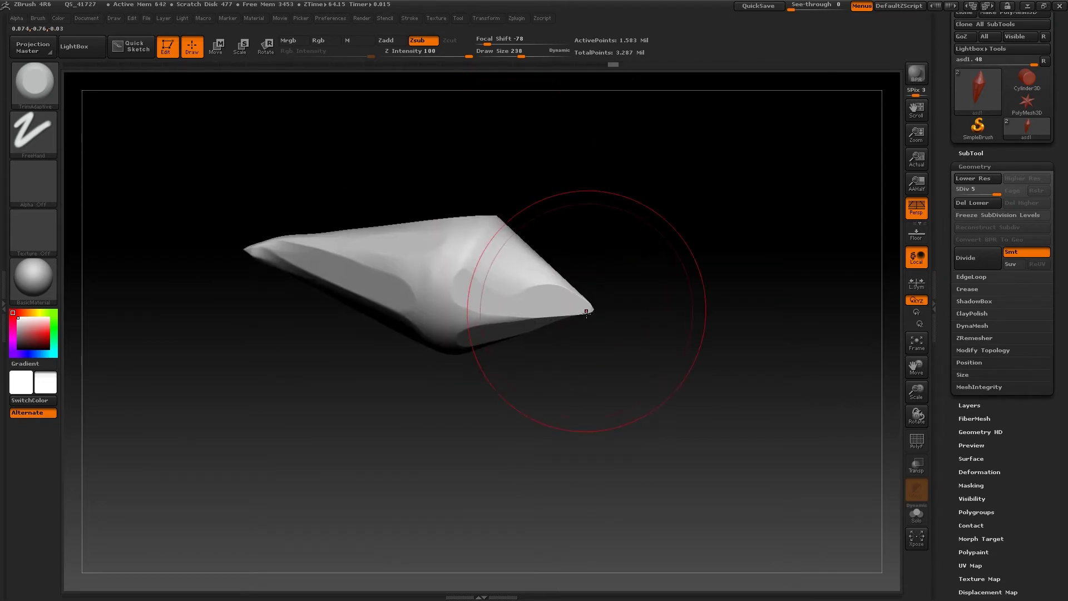
- Flatten the remaining rounded areas around the crystal's widest band at draw size 238
mouse_move(598, 411)
left_mouse_down()
mouse_move(572, 282)
mouse_move(651, 291)
mouse_move(477, 281)
left_mouse_up()
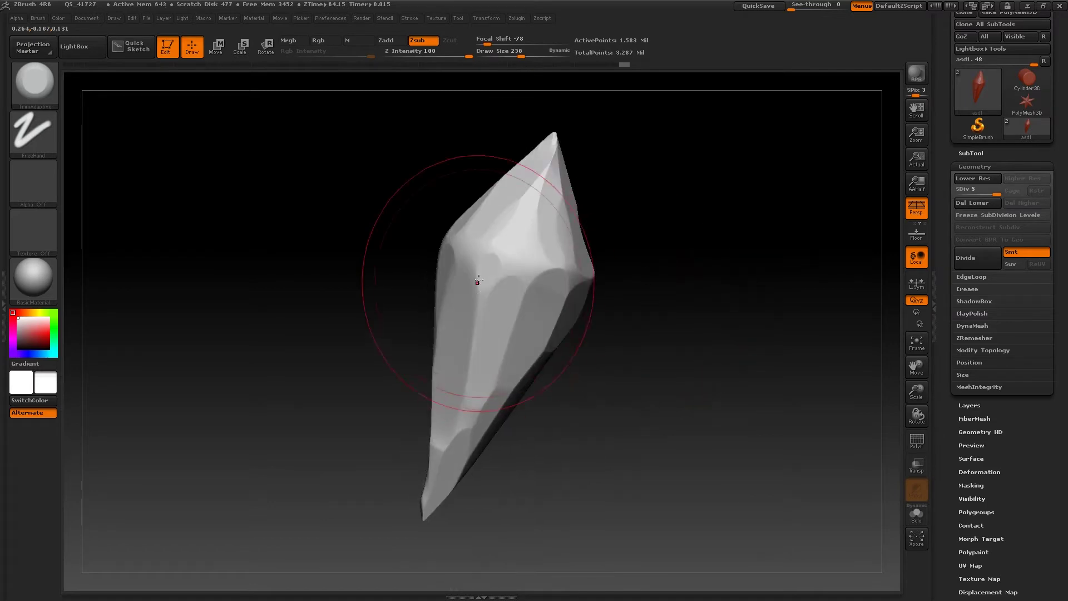
left_click_drag(472, 231, 471, 308)
left_click_drag(525, 265, 526, 210)
left_click_drag(604, 278, 645, 282)
left_click_drag(574, 265, 582, 245)
- Set the draw size to 109 and cut smaller facets around the crystal's widest edge
key("space")
left_click_drag(590, 278, 573, 278)
left_click_drag(663, 283, 621, 292)
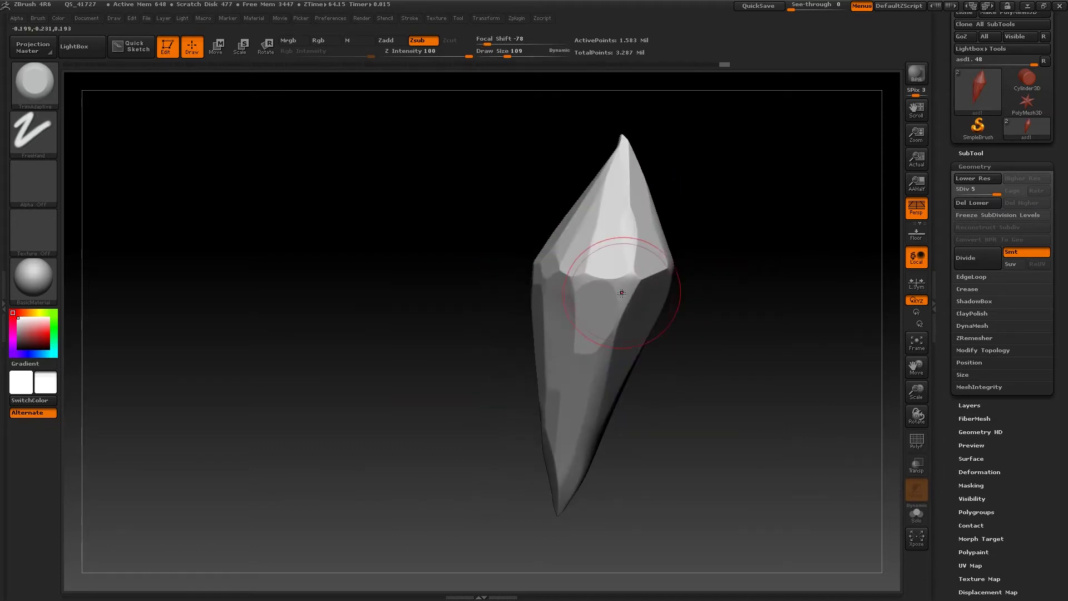
left_click_drag(715, 312, 632, 279)
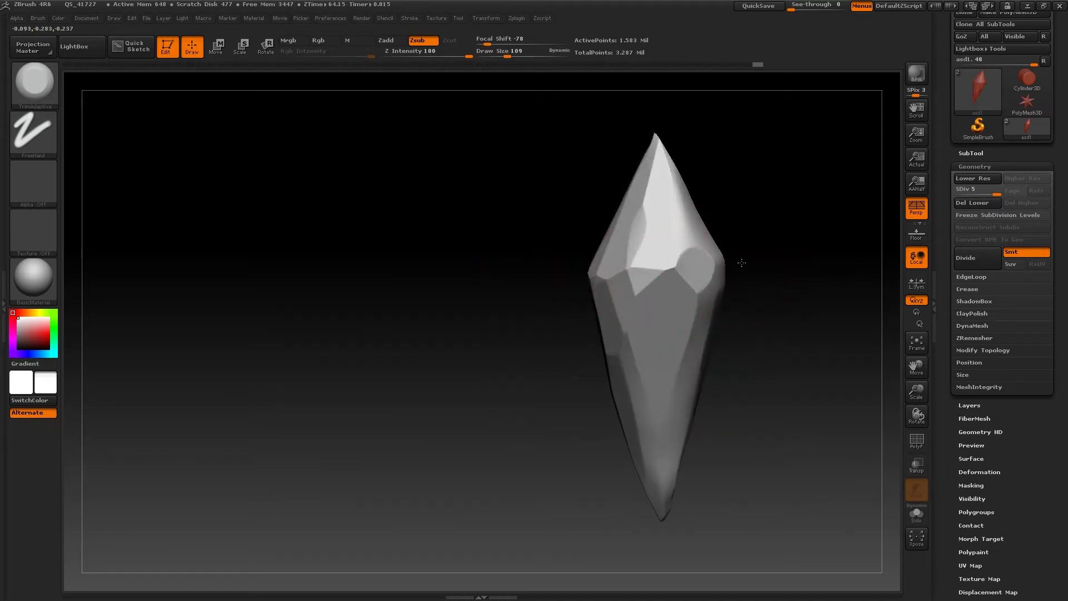
left_click_drag(742, 262, 722, 309)
- Set the draw size to 165 and flatten the still-rounded side between the upper cone and lower body
key("space")
mouse_move(732, 272)
left_mouse_down()
mouse_move(742, 273)
mouse_move(723, 355)
left_mouse_up()
mouse_move(836, 287)
left_mouse_down()
mouse_move(784, 315)
mouse_move(761, 311)
left_mouse_up()
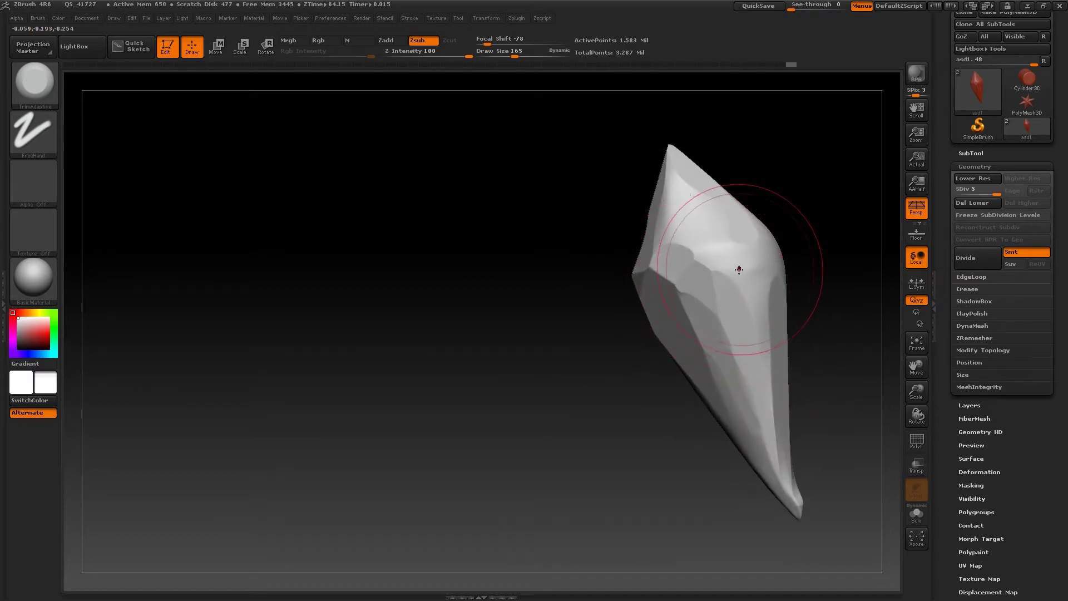
mouse_move(864, 265)
left_mouse_down("alt")
mouse_move(720, 290)
mouse_move(624, 285)
mouse_move(672, 261)
mouse_move(760, 248)
left_mouse_up("alt")
left_click_drag(737, 348, 701, 302)
mouse_move(840, 300)
left_mouse_down("alt")
mouse_move(694, 269)
mouse_move(718, 261)
left_mouse_up("alt")
- Continue trimming flat facets on the crystal's lower body and around toward its bottom end
left_click_drag(666, 408, 671, 420)
left_click_drag(715, 415, 743, 426)
left_click_drag(659, 420, 637, 392)
mouse_move(711, 428)
left_mouse_down()
mouse_move(717, 370)
mouse_move(660, 305)
mouse_move(670, 334)
mouse_move(744, 402)
mouse_move(721, 298)
left_mouse_up()
- Set the draw size to 26 and chip small facets into the crystal's bottom tip
key("space")
left_click_drag(653, 336, 628, 319)
mouse_move(681, 366)
left_mouse_down()
mouse_move(655, 325)
mouse_move(737, 331)
mouse_move(684, 328)
left_mouse_up()
left_click_drag(755, 272, 710, 329)
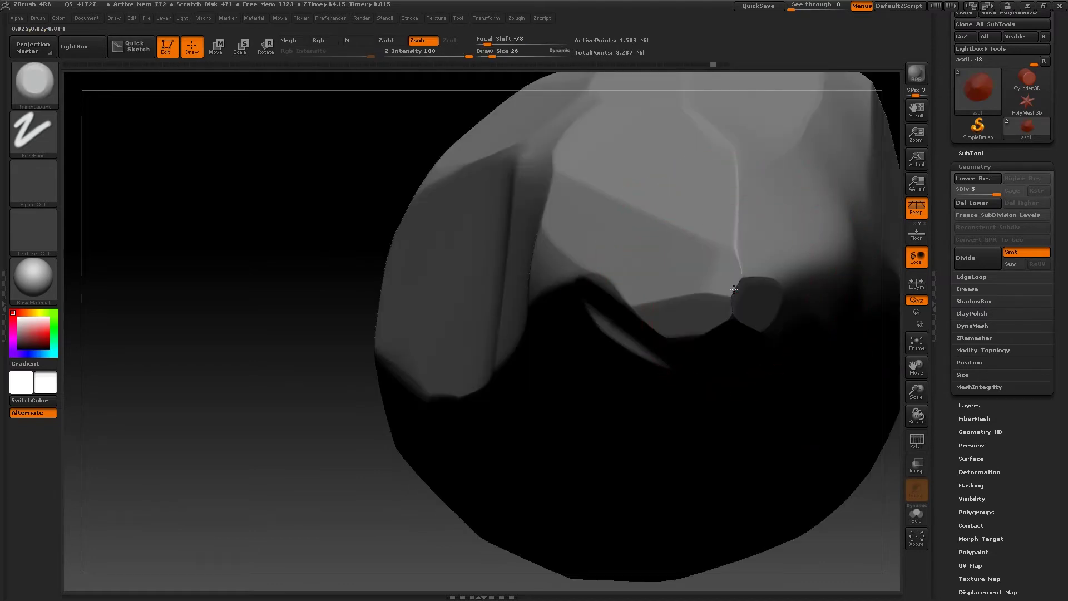
left_click_drag(735, 288, 749, 311)
mouse_move(861, 529)
left_mouse_down()
mouse_move(788, 443)
mouse_move(796, 348)
mouse_move(746, 418)
mouse_move(723, 410)
left_mouse_up()
- Set the draw size to 105 and trim facets around the crystal's widest band
key("space")
mouse_move(677, 384)
left_mouse_down()
mouse_move(688, 384)
mouse_move(689, 322)
mouse_move(677, 195)
left_mouse_up()
key("space")
left_click_drag(582, 290, 591, 289)
left_click_drag(605, 251, 591, 262)
left_click_drag(487, 338, 547, 335)
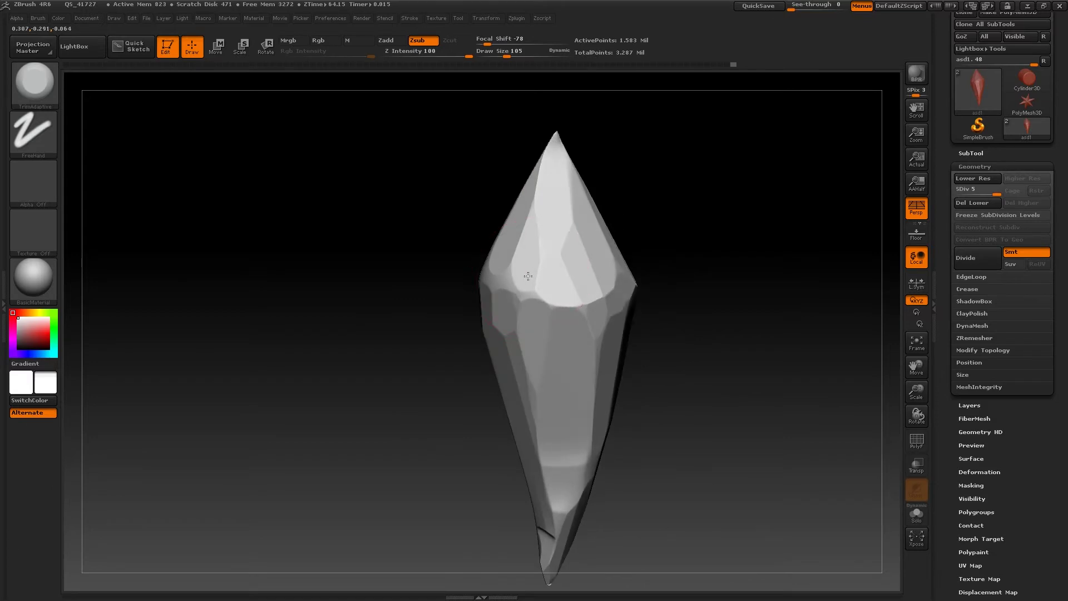
- Refine the facets where the upper cone meets the body, undoing an unwanted stroke
left_click_drag(515, 272, 513, 264)
mouse_move(428, 288)
left_mouse_down()
mouse_move(494, 285)
mouse_move(469, 262)
mouse_move(433, 292)
mouse_move(471, 287)
mouse_move(468, 276)
mouse_move(434, 265)
mouse_move(396, 282)
mouse_move(369, 251)
left_mouse_up()
key("ctrl+z")
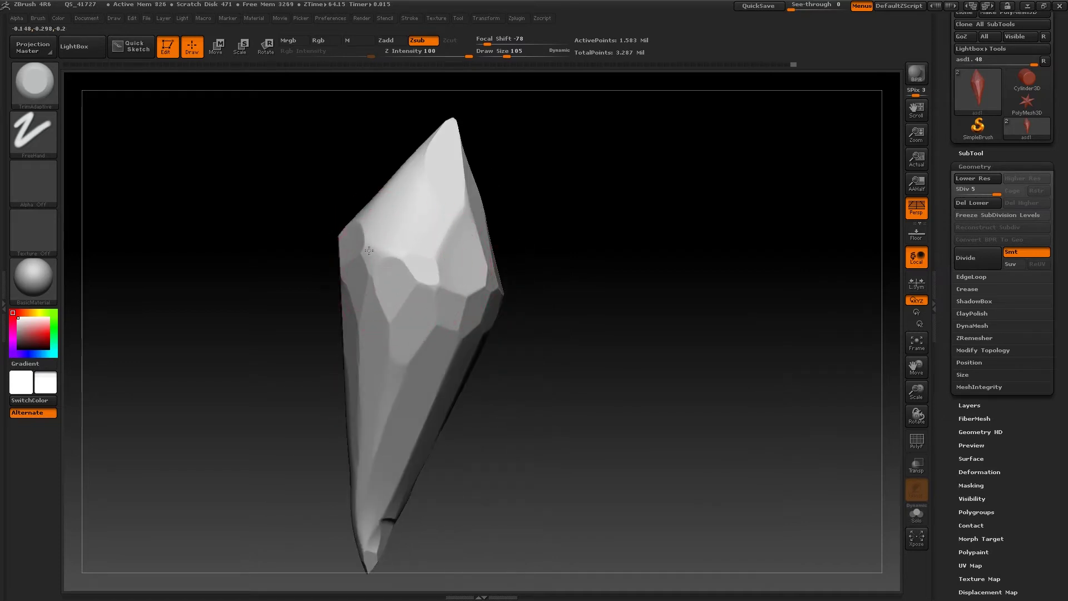
left_click_drag(281, 306, 308, 263)
- Set the draw size to 150 and plane long facets up the crystal's upper cone, undoing the last stroke
key("space")
left_click_drag(365, 203, 402, 144)
left_click_drag(343, 181, 407, 117)
left_click_drag(421, 221, 418, 123)
left_click_drag(511, 151, 534, 334, "alt")
key("ctrl+z")
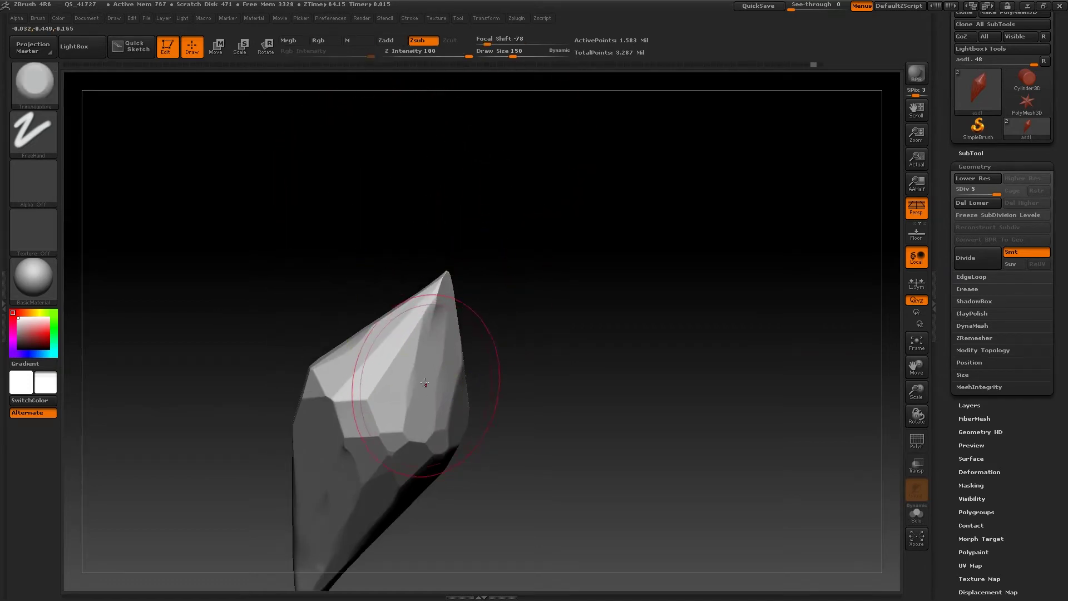
- Set the draw size to 32 and try several small trimming cuts on the crystal's top tip, undoing unwanted ones
mouse_move(491, 237)
left_mouse_down()
mouse_move(510, 258)
mouse_move(565, 272)
mouse_move(558, 262)
left_mouse_up()
key("ctrl+z")
key("space")
left_click_drag(455, 259, 437, 261)
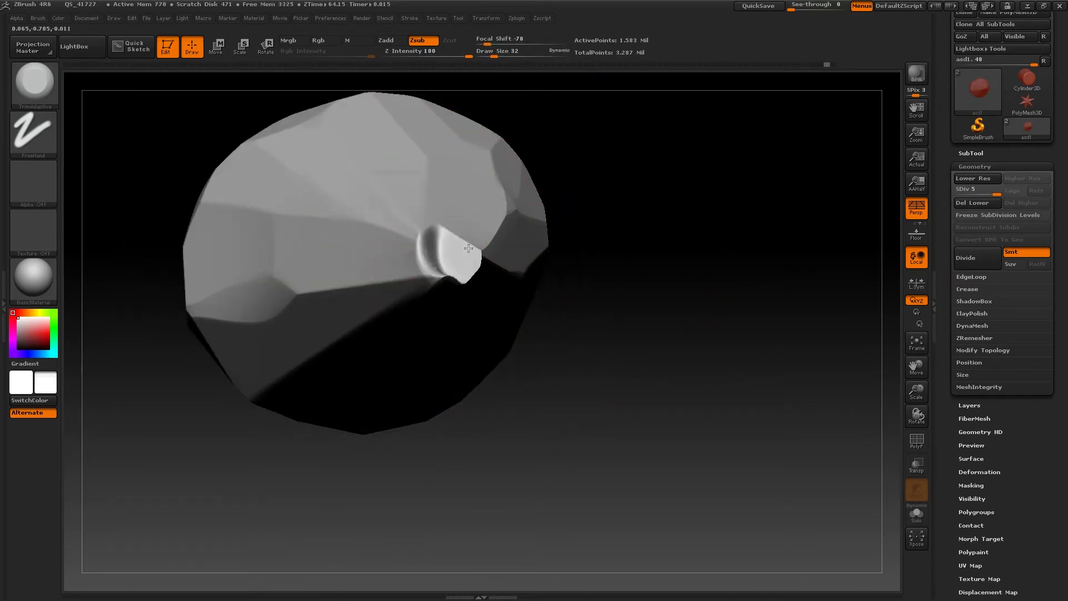
key("ctrl+z")
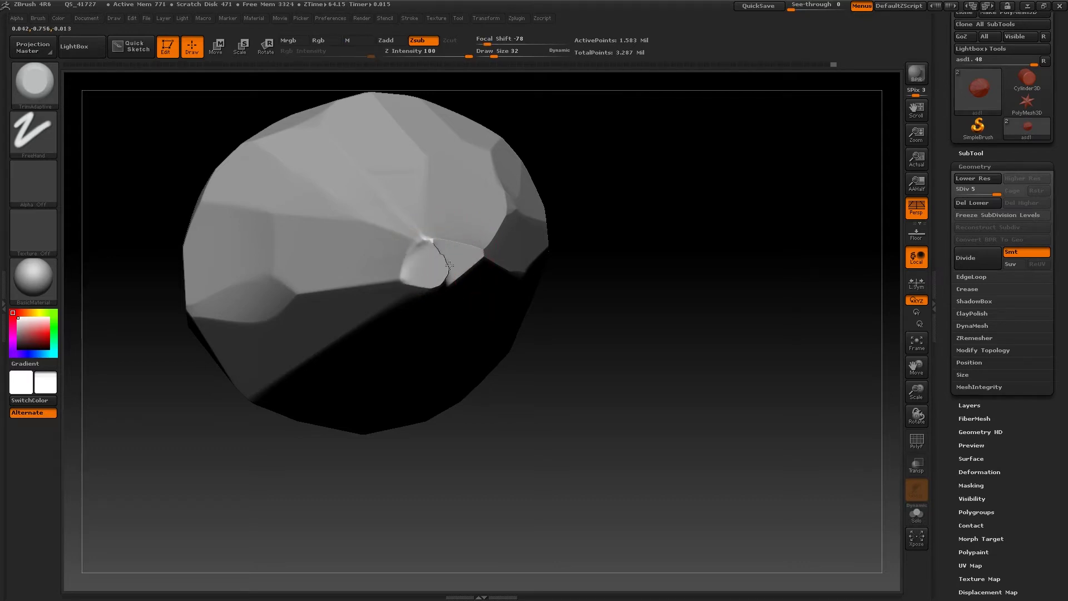
left_click_drag(538, 266, 591, 219)
key("ctrl+z")
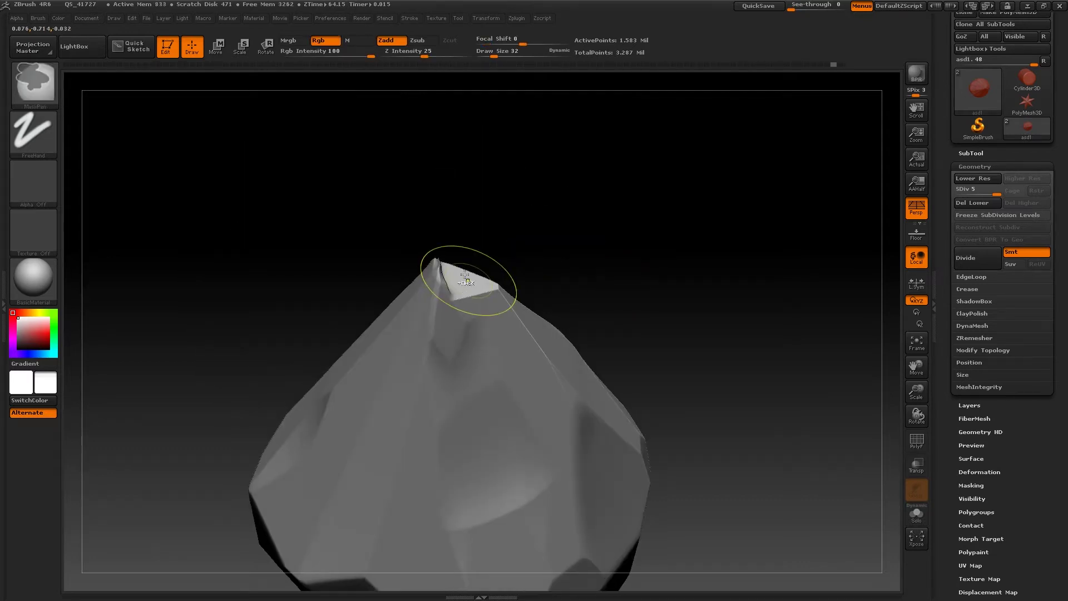
- Trim the crystal's top tip into a small blunt facet with the TrimAdaptive brush
left_click_drag(489, 231, 540, 272)
left_click_drag(460, 233, 478, 290)
left_click_drag(510, 338, 494, 200)
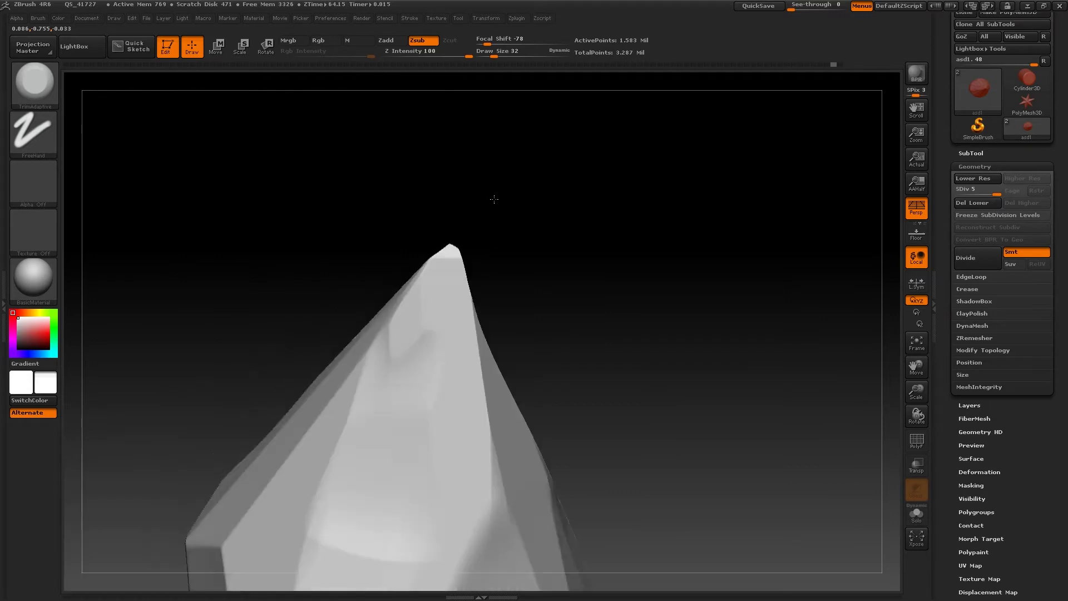
- Check the crystal's top tip from several angles and undo the last trimming stroke
left_click_drag(584, 238, 660, 133)
left_click_drag(589, 240, 467, 264)
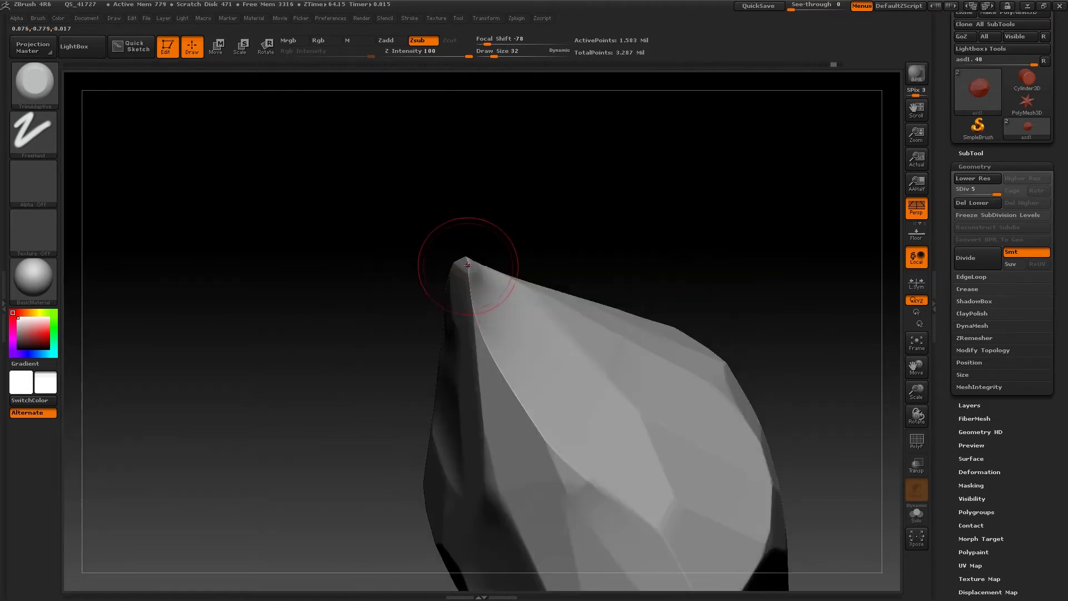
left_click_drag(479, 222, 463, 254)
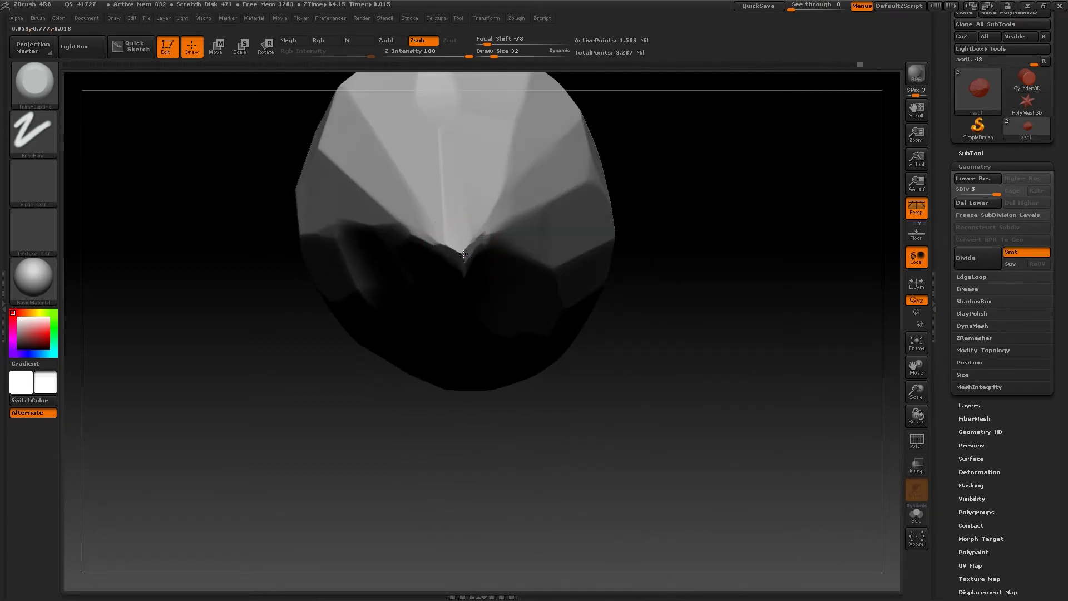
key("ctrl+z")
- Set the draw size to 150 and plane the crystal's body just below the upper cone
mouse_move(628, 472)
left_mouse_down()
mouse_move(634, 324)
mouse_move(562, 334)
left_mouse_up()
mouse_move(558, 255)
left_mouse_down()
mouse_move(567, 264)
mouse_move(639, 222)
mouse_move(642, 250)
mouse_move(602, 219)
mouse_move(615, 278)
mouse_move(517, 334)
mouse_move(562, 335)
left_mouse_up()
key("space")
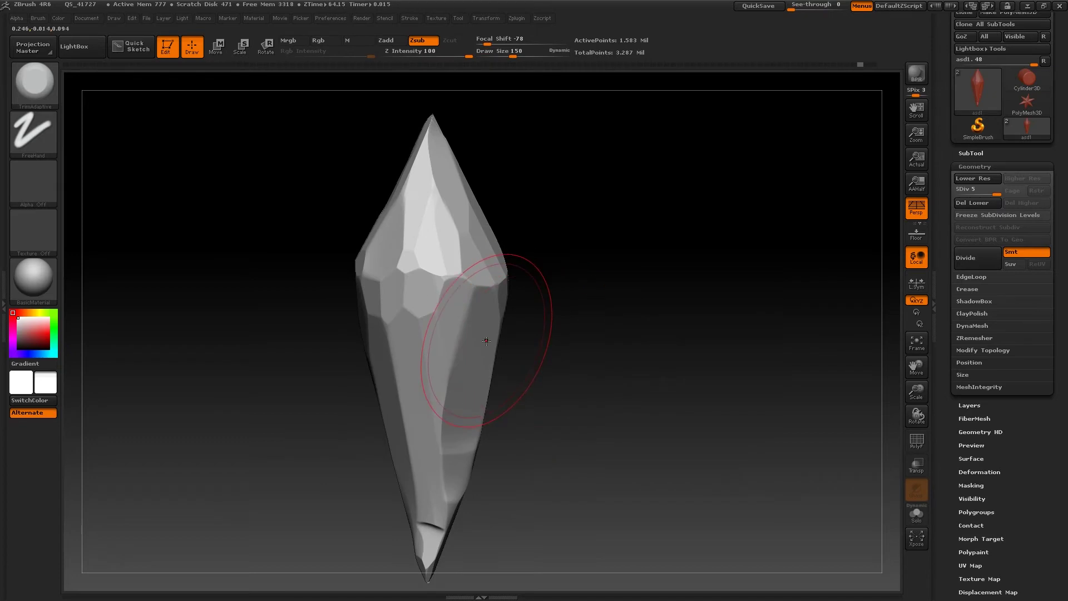
mouse_move(566, 402)
left_mouse_down()
mouse_move(467, 353)
mouse_move(481, 337)
left_mouse_up()
left_click_drag(491, 272, 492, 244)
- Plane long flat facets around the crystal's lower body with TrimAdaptive strokes
left_click_drag(578, 273, 543, 413, "alt")
key("space")
mouse_move(454, 328)
left_mouse_down()
mouse_move(465, 328)
mouse_move(444, 370)
left_mouse_up()
mouse_move(511, 338)
left_mouse_down()
mouse_move(573, 417)
mouse_move(543, 360)
mouse_move(494, 382)
left_mouse_up()
mouse_move(396, 384)
left_mouse_down()
mouse_move(400, 403)
mouse_move(500, 374)
mouse_move(381, 406)
left_mouse_up()
left_click_drag(425, 388, 473, 388)
left_click_drag(358, 432, 364, 453)
left_click_drag(431, 406, 501, 398)
mouse_move(361, 445)
left_mouse_down()
mouse_move(359, 423)
mouse_move(336, 418)
mouse_move(343, 395)
left_mouse_up()
left_click_drag(418, 370, 468, 365)
left_click_drag(343, 369, 346, 348)
mouse_move(485, 278)
left_mouse_down()
mouse_move(450, 293)
mouse_move(503, 310)
mouse_move(493, 284)
left_mouse_up()
- Set the draw size to 56 and trim the facets on the upper part of the body
left_click_drag(506, 245, 567, 420)
key("space")
left_click_drag(483, 301, 450, 286)
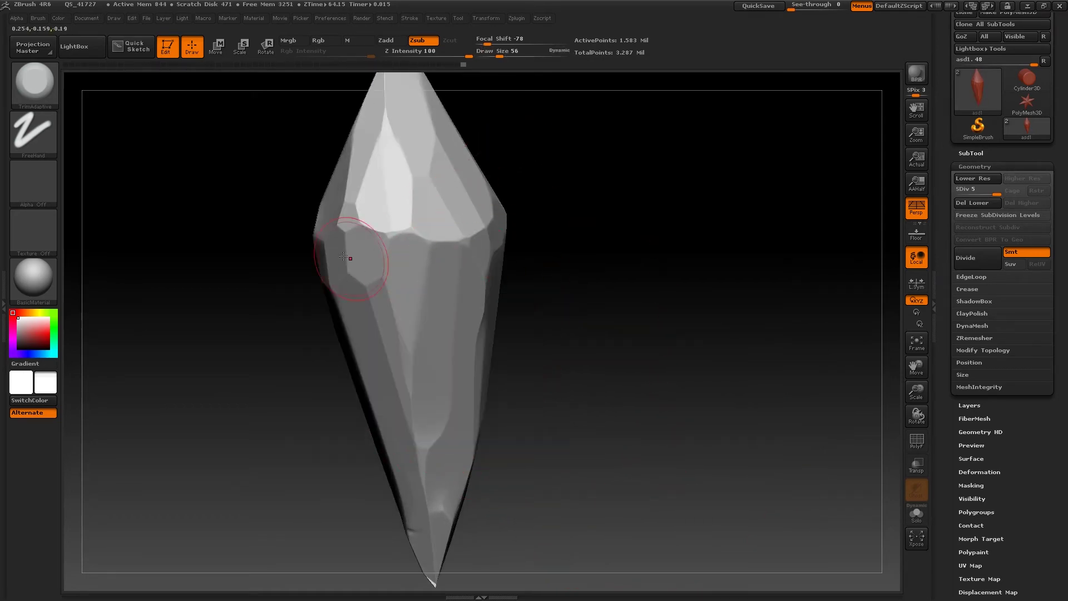
- Carve two short cracks across the body's facets with the Orb_Cracks brush at draw size 24, undoing the oversized first stroke
left_click(41, 88)
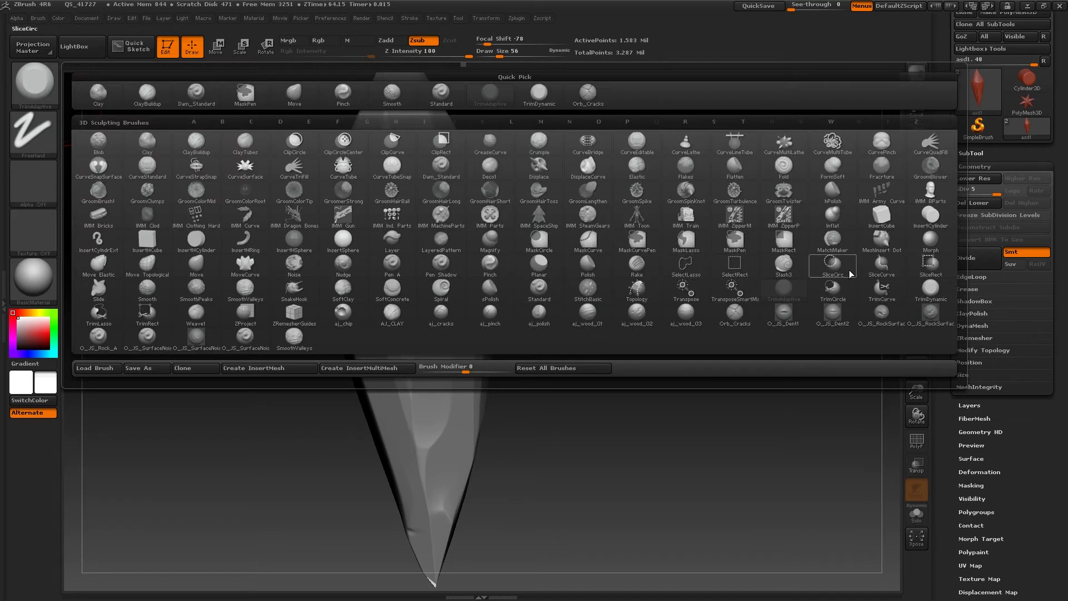
left_click(731, 316)
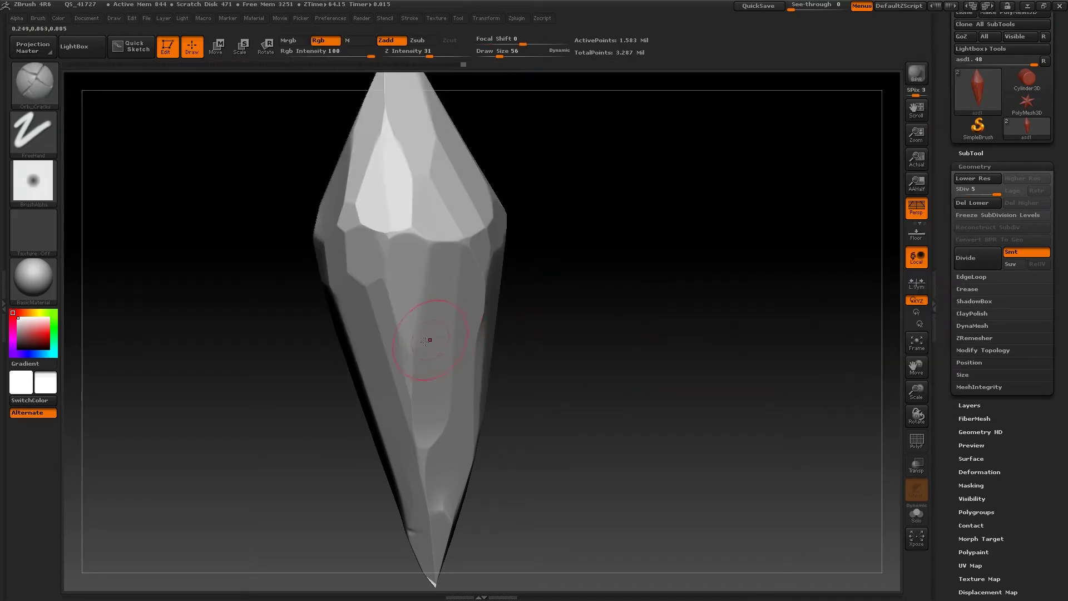
mouse_move(392, 347)
left_mouse_down()
mouse_move(457, 328)
mouse_move(443, 309)
left_mouse_up()
key("space")
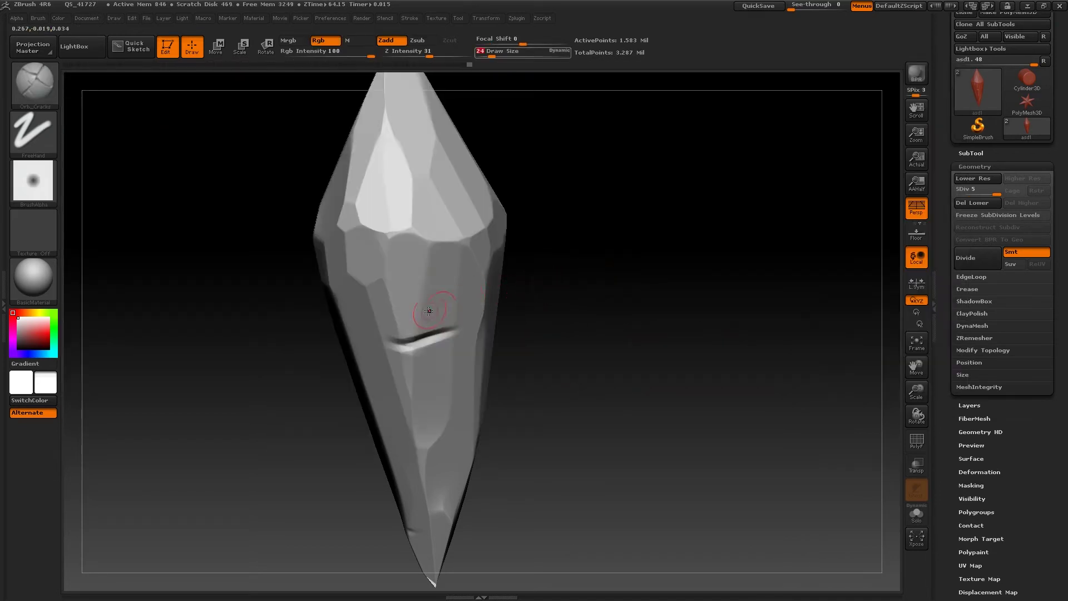
key("ctrl+z")
left_click_drag(381, 320, 424, 297)
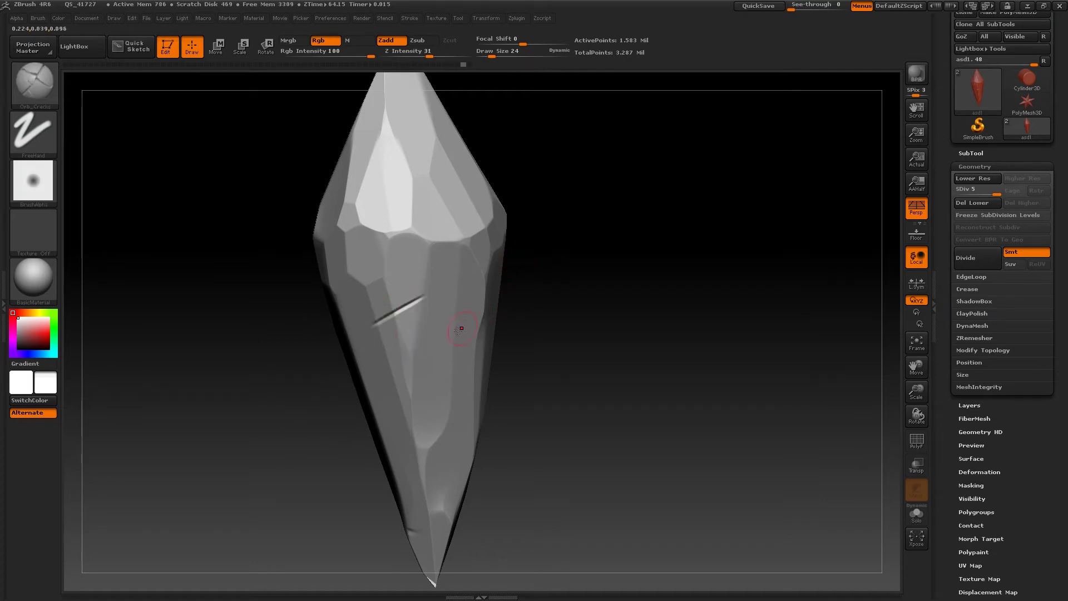
left_click_drag(434, 346, 474, 351)
- Sharpen the upper crack and its ends with the Pinch brush
mouse_move(584, 336)
left_mouse_down("alt")
mouse_move(574, 348)
mouse_move(600, 295)
mouse_move(582, 306)
mouse_move(474, 255)
left_mouse_up("alt")
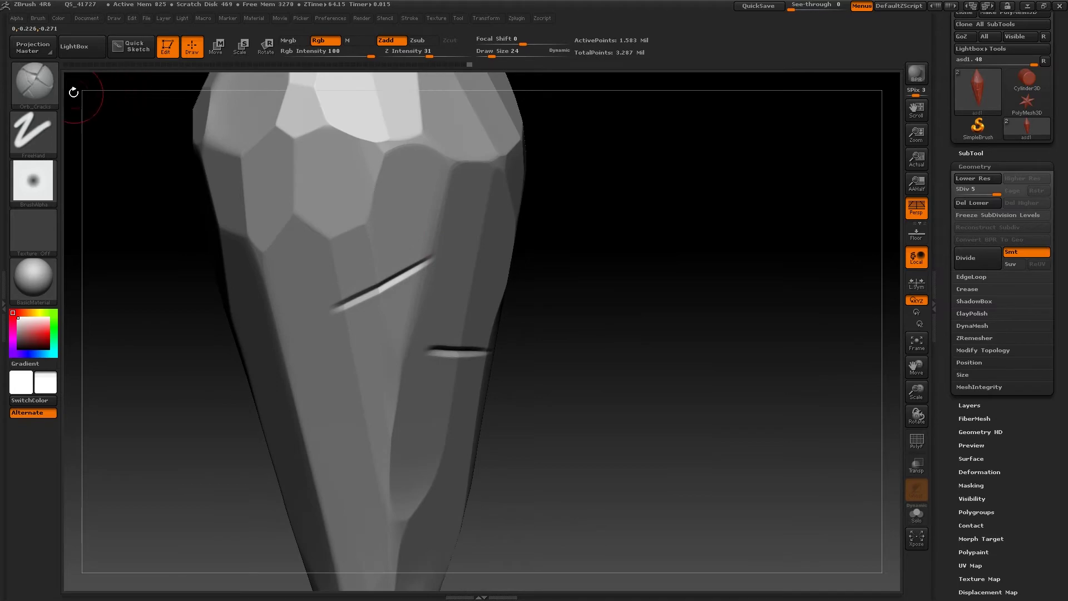
key("b")
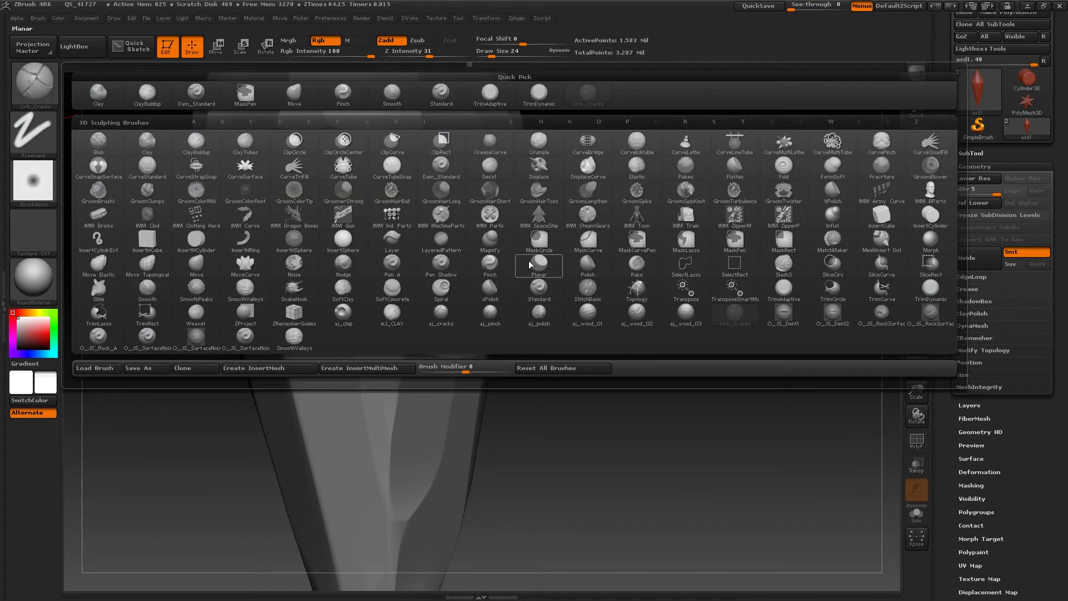
key("p")
key("i")
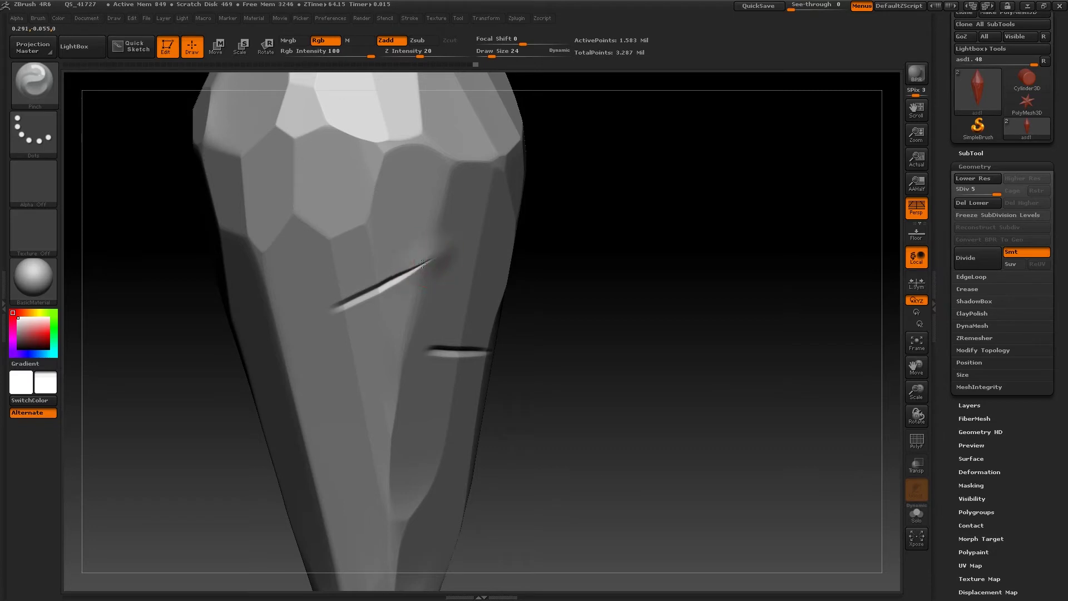
mouse_move(573, 223)
left_mouse_down()
mouse_move(358, 289)
mouse_move(336, 308)
mouse_move(365, 293)
left_mouse_up()
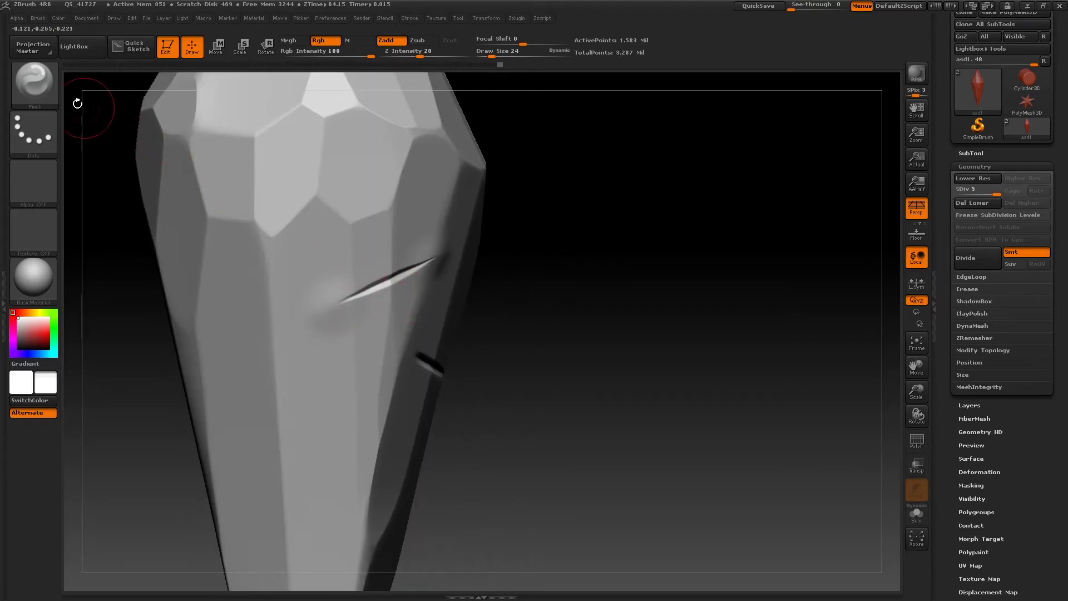
left_click_drag(518, 232, 451, 240)
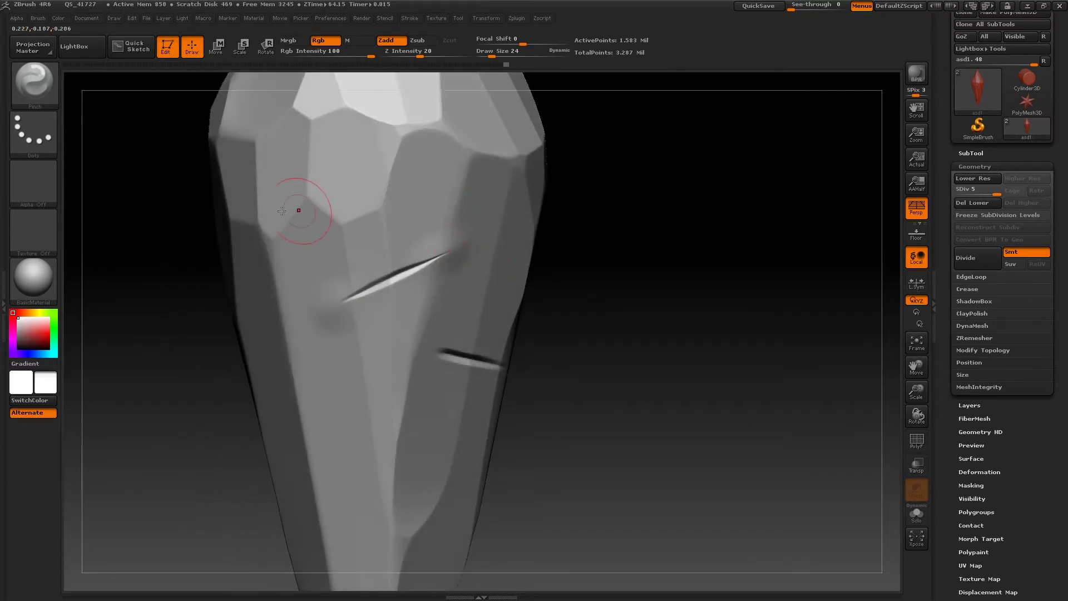
- Flatten the bulges around the ends of the upper crack with the TrimDynamic brush
left_click(55, 92)
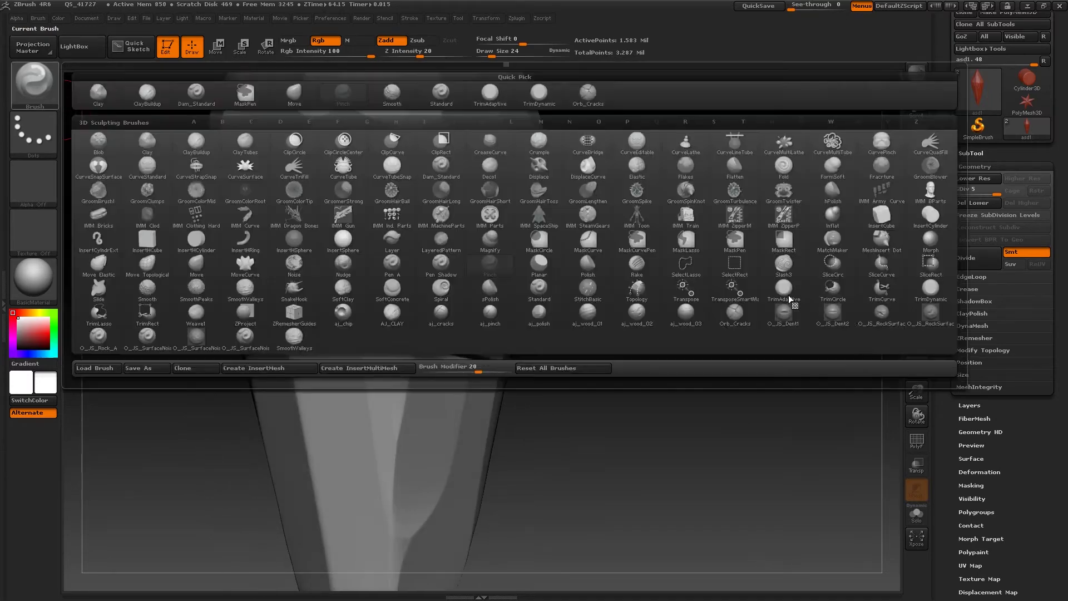
left_click(931, 290)
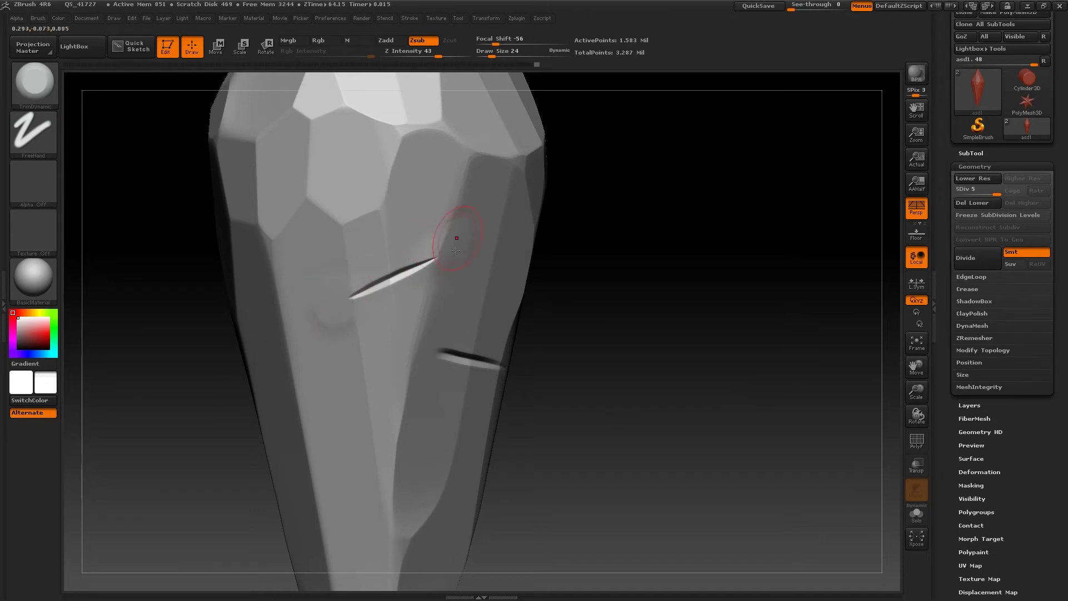
left_click_drag(623, 332, 550, 311, "alt")
- Carve a third slanted crack lower on the body with the Dam_Standard brush at draw size 19, undoing the trial strokes
key("b")
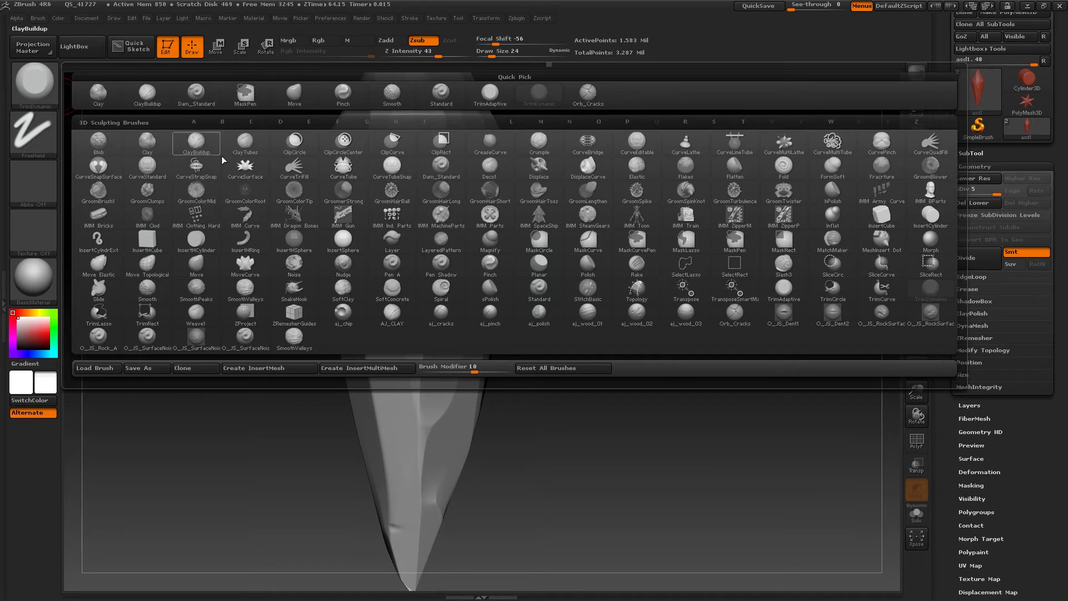
key("d")
key("s")
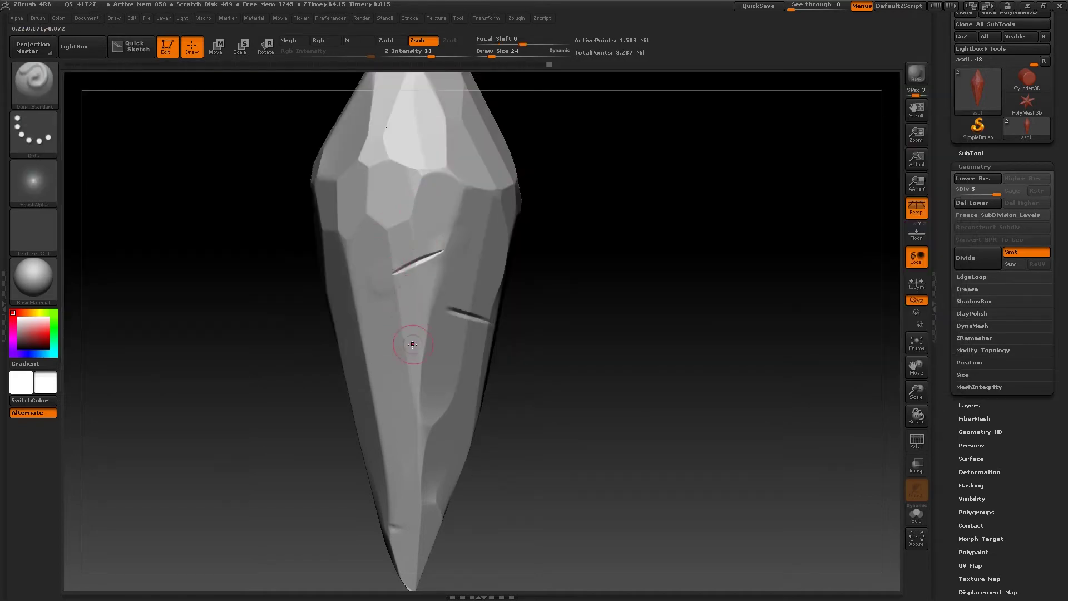
mouse_move(379, 351)
left_mouse_down()
mouse_move(425, 374)
mouse_move(396, 346)
left_mouse_up()
key("ctrl+z")
key("s")
key("ctrl+z")
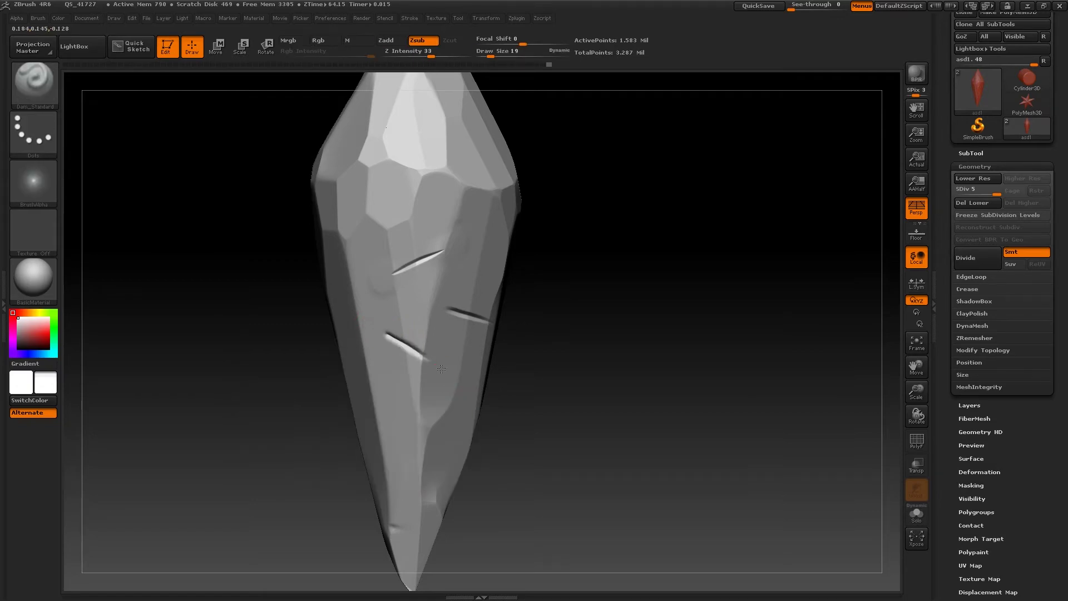
- Sharpen the lowest crack with the Pinch brush at draw size 28
left_click(56, 101)
left_click(490, 266)
key("space")
left_click_drag(393, 345, 397, 344)
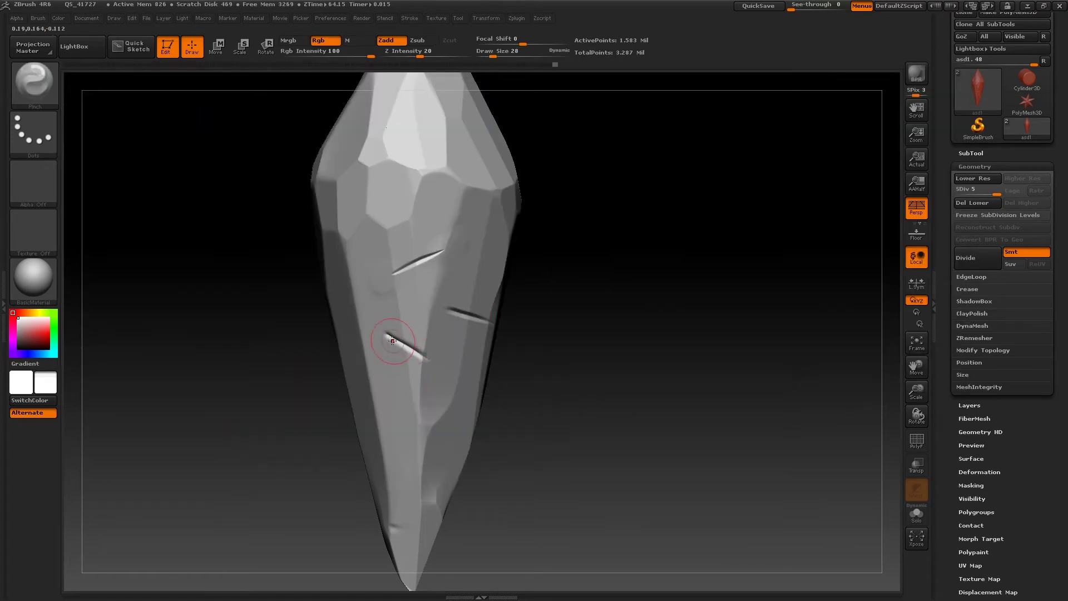
mouse_move(548, 367)
left_mouse_down("alt")
mouse_move(596, 398)
mouse_move(515, 382)
mouse_move(385, 327)
left_mouse_up("alt")
left_click_drag(312, 396, 103, 112)
- Flatten the surface around the lowest crack and its ends with the TrimDynamic brush
key("b")
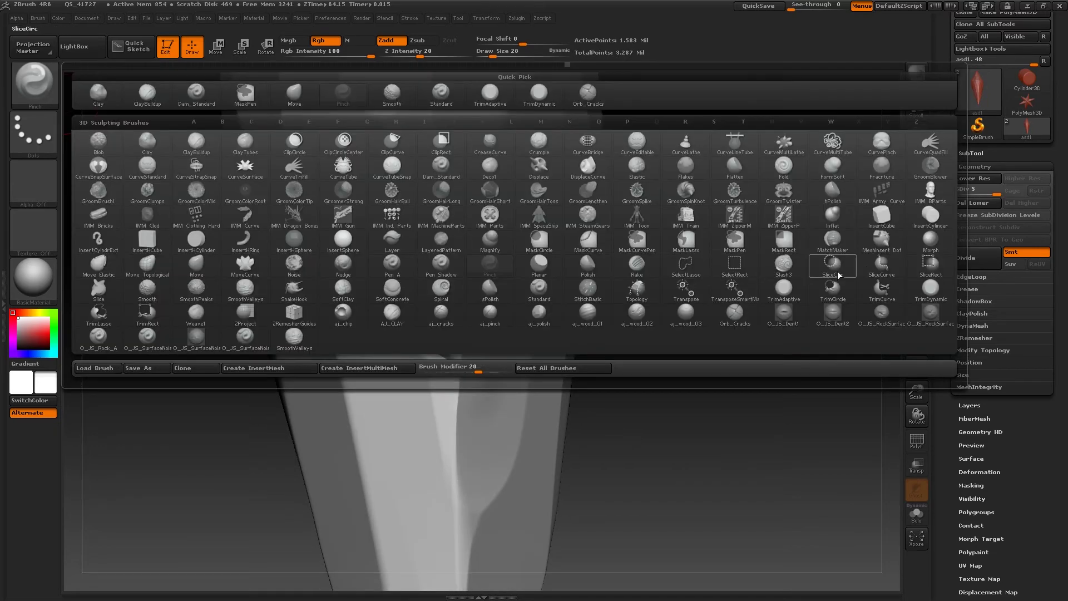
left_click(929, 288)
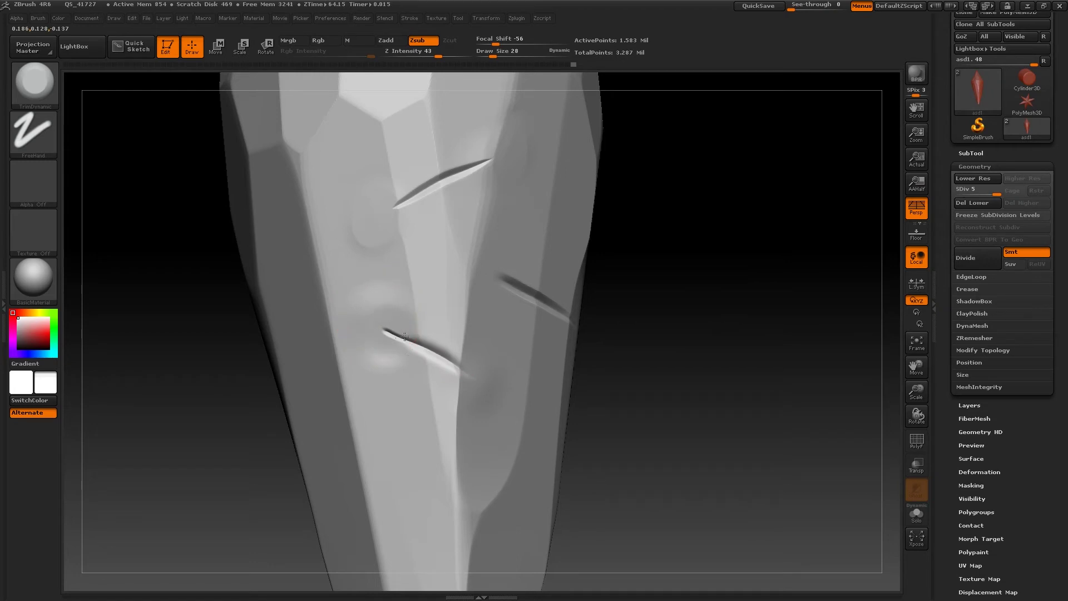
left_click_drag(428, 322, 434, 312)
mouse_move(432, 387)
left_mouse_down()
mouse_move(419, 358)
mouse_move(468, 388)
mouse_move(475, 370)
mouse_move(482, 387)
left_mouse_up()
mouse_move(699, 437)
left_mouse_down("alt")
mouse_move(608, 407)
mouse_move(585, 375)
mouse_move(612, 370)
mouse_move(461, 385)
left_mouse_up("alt")
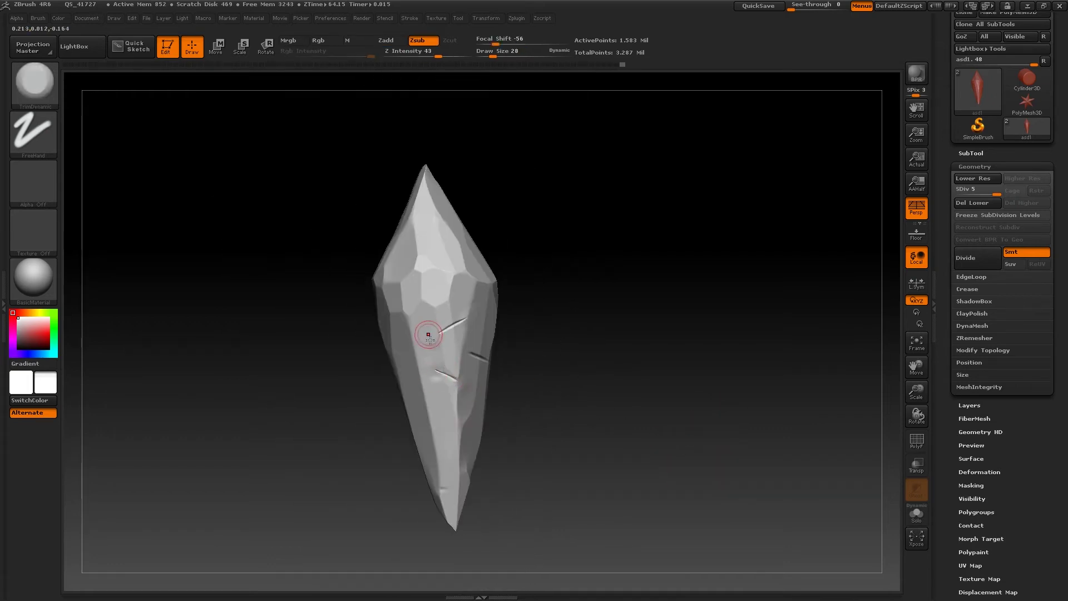
left_click_drag(637, 426, 643, 532)
left_click_drag(646, 398, 612, 424, "alt")
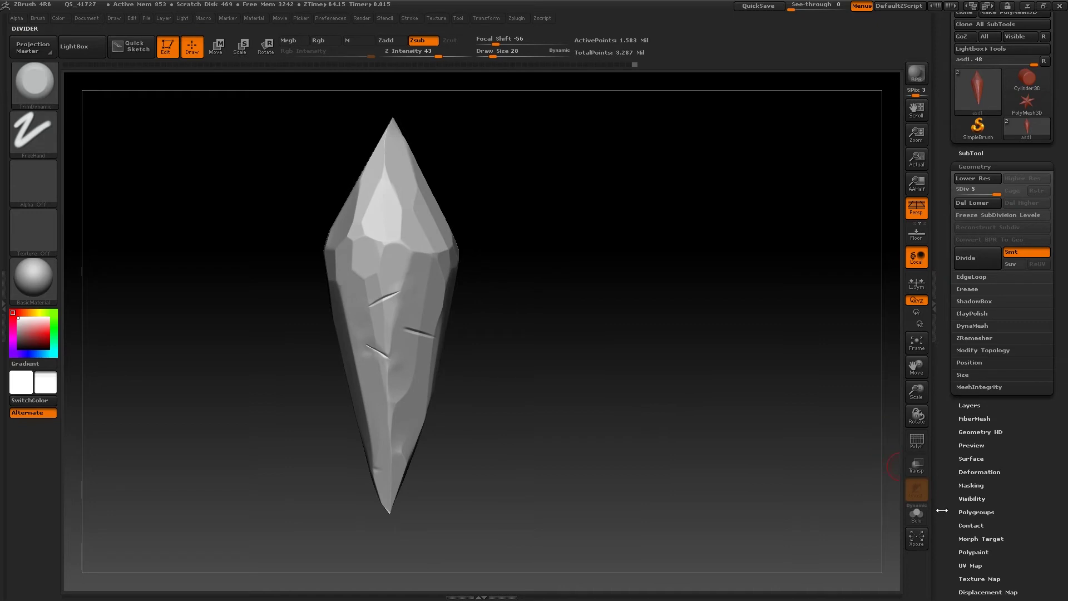
- Turn on surface noise for the crystal and enlarge the facets in the NoiseMaker preview
left_click_drag(950, 525, 942, 478)
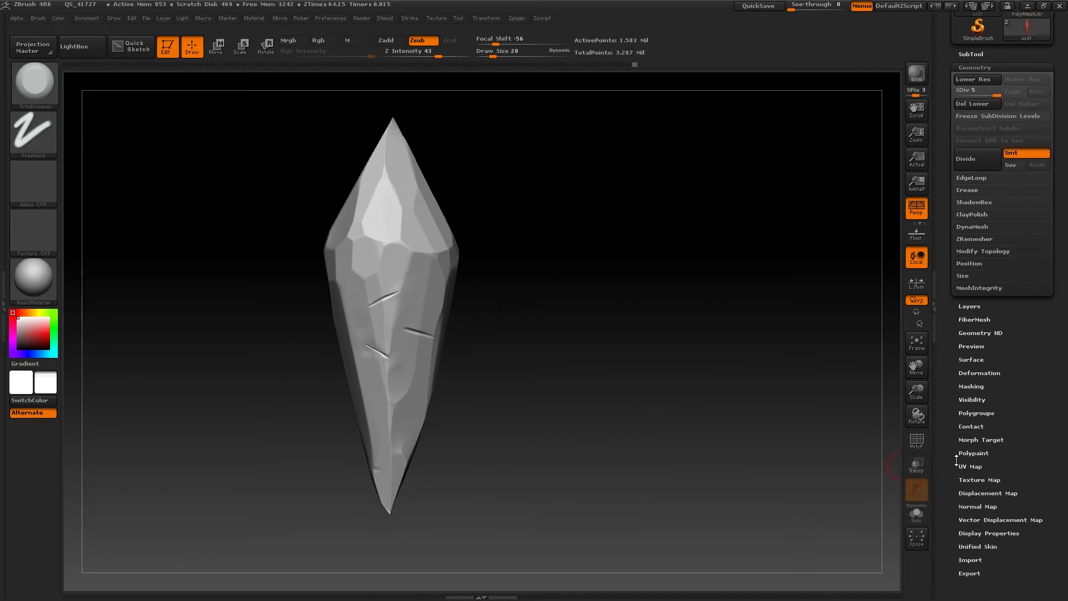
left_click(952, 454)
left_click_drag(938, 363, 953, 418)
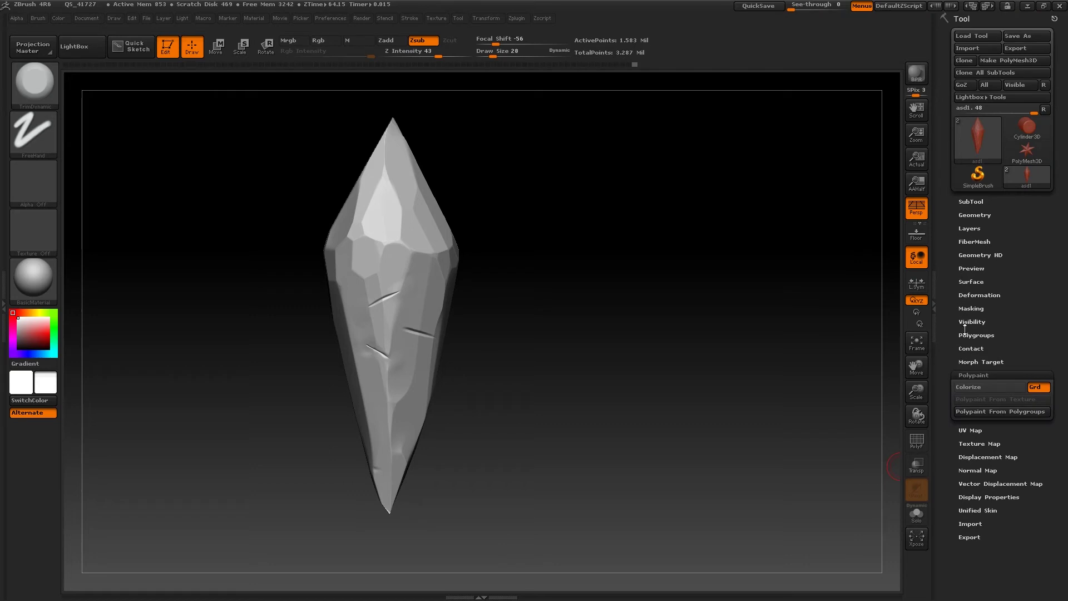
left_click(966, 281)
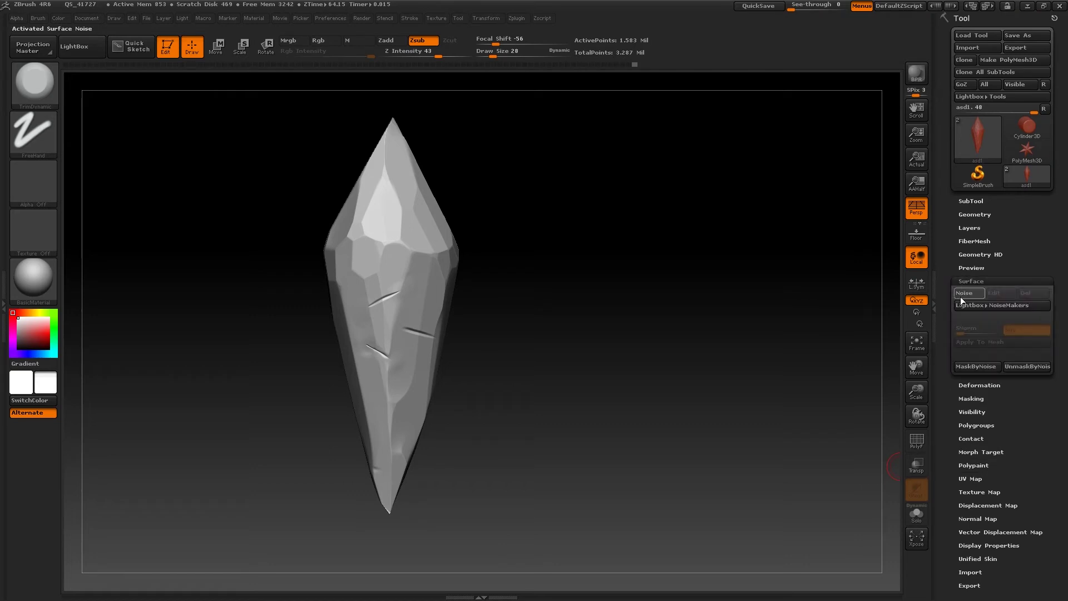
left_click(948, 315)
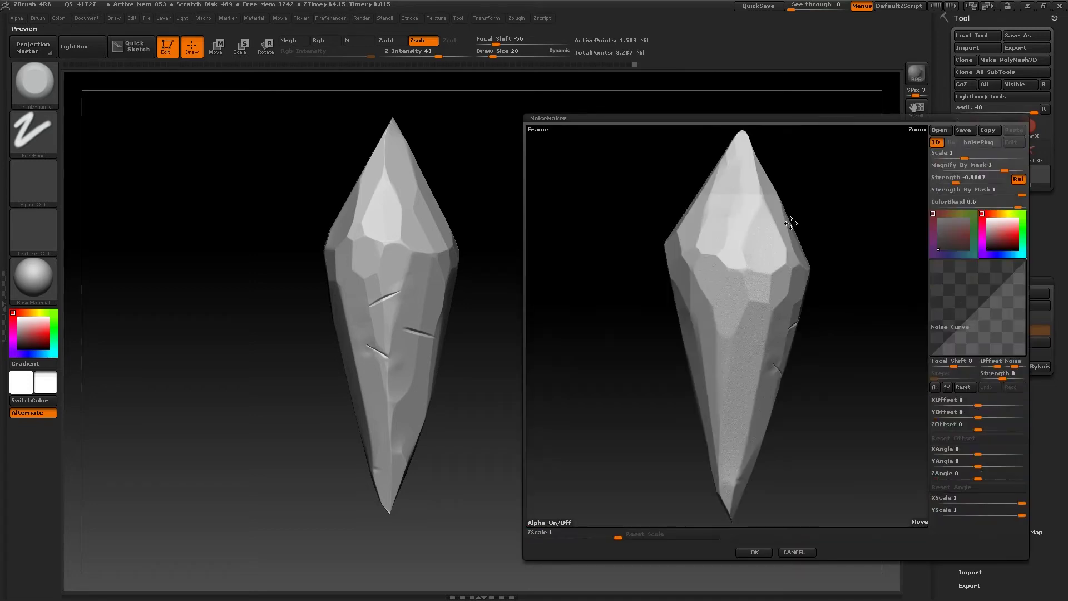
left_click_drag(875, 309, 949, 223, "alt")
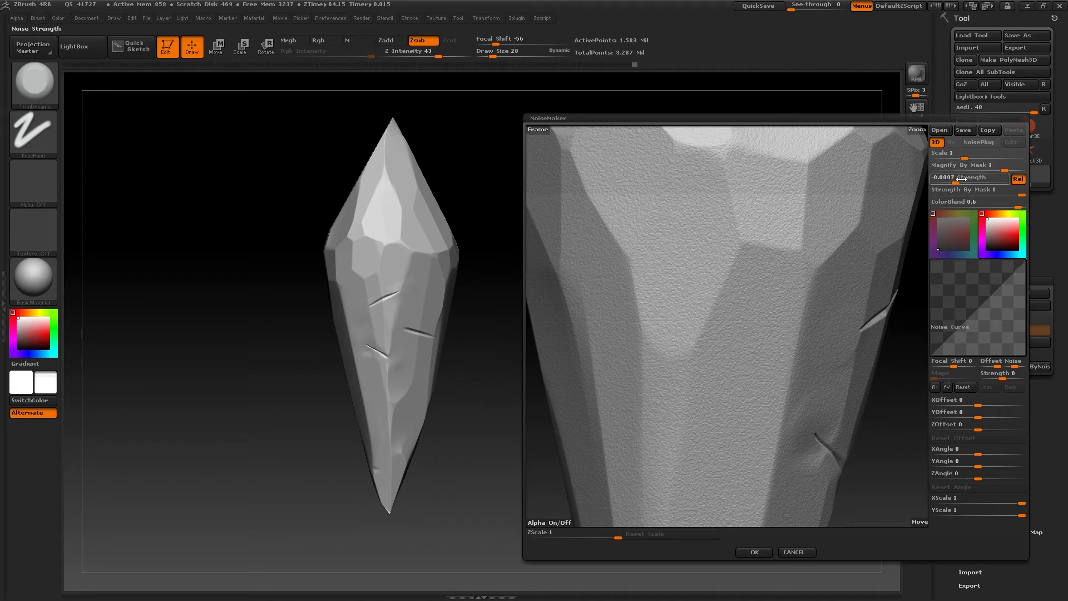
- Set the surface noise strength to 0.0012
left_click_drag(961, 180, 963, 180)
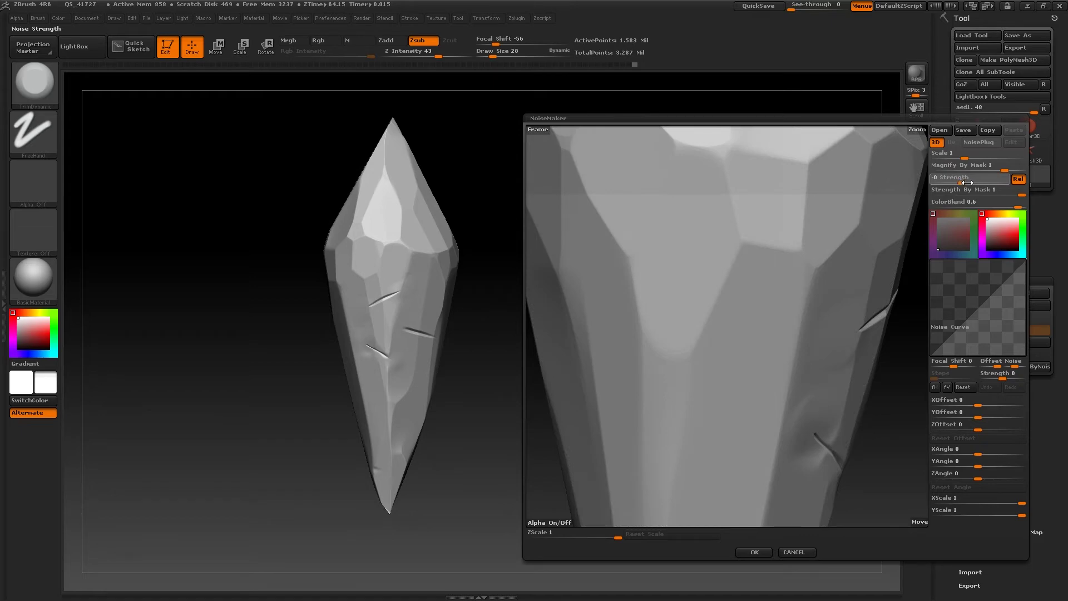
left_click(979, 182)
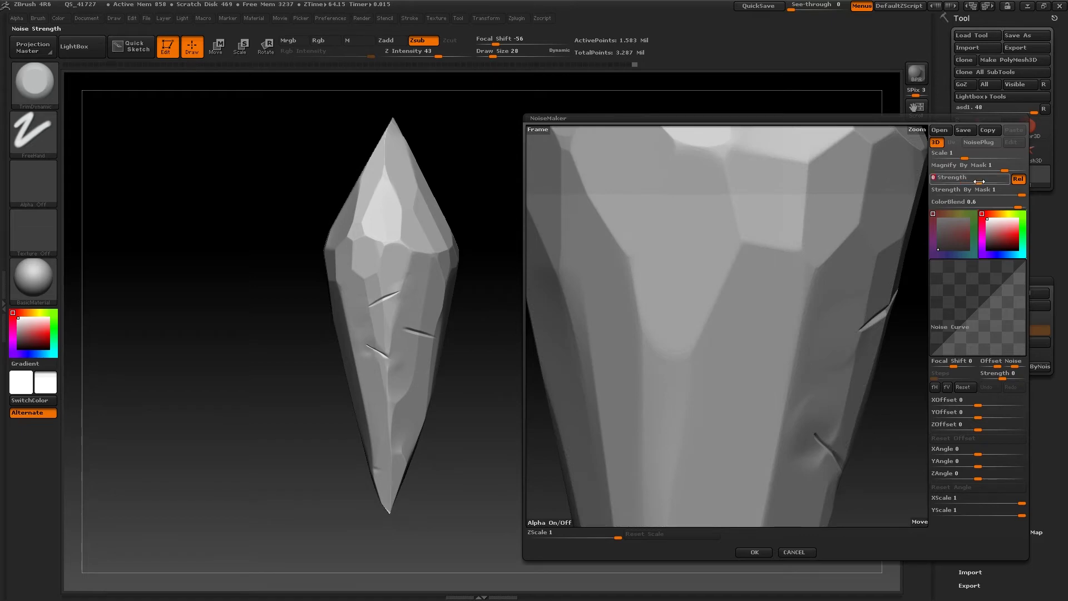
type("0.0112")
key("Return")
left_click_drag(988, 183, 984, 183)
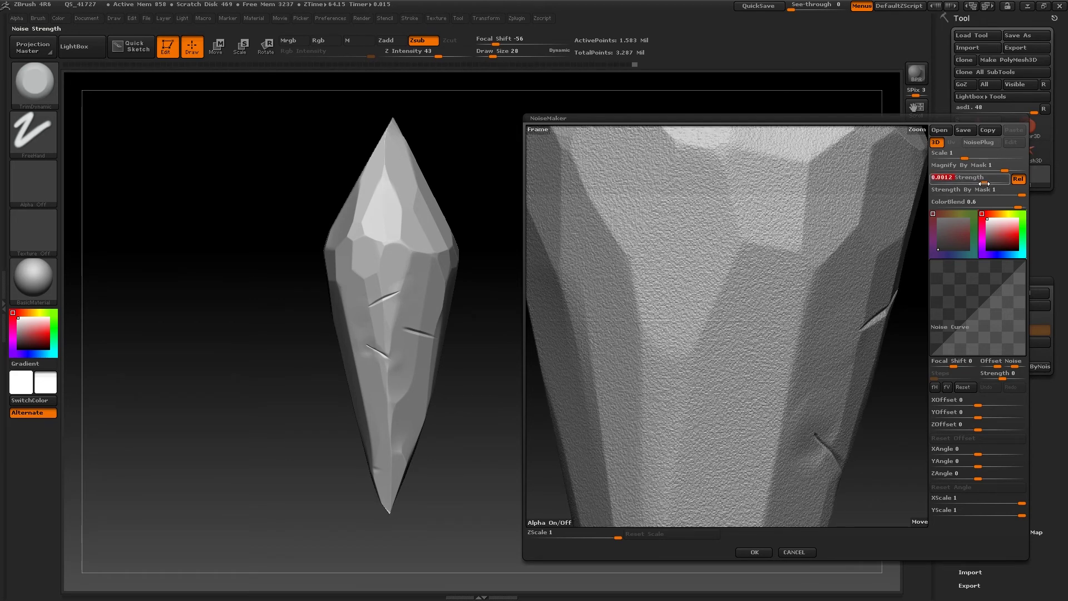
- Reshape the noise curve with a raised point near its start and a lowered point near its end
left_click_drag(952, 334, 1001, 308)
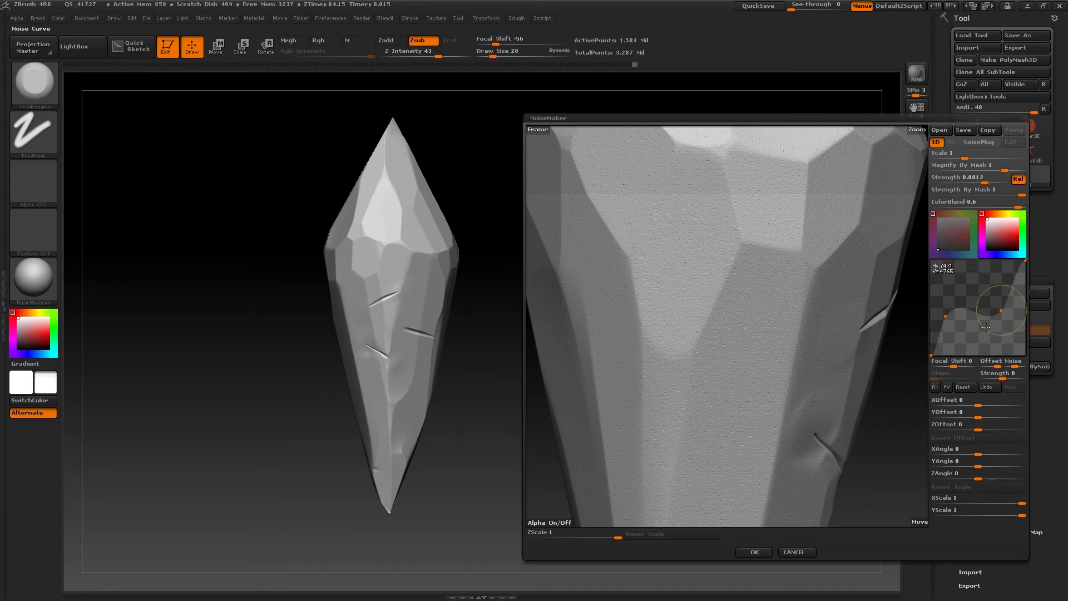
left_click_drag(945, 324, 945, 323)
left_click_drag(1005, 308, 1007, 310)
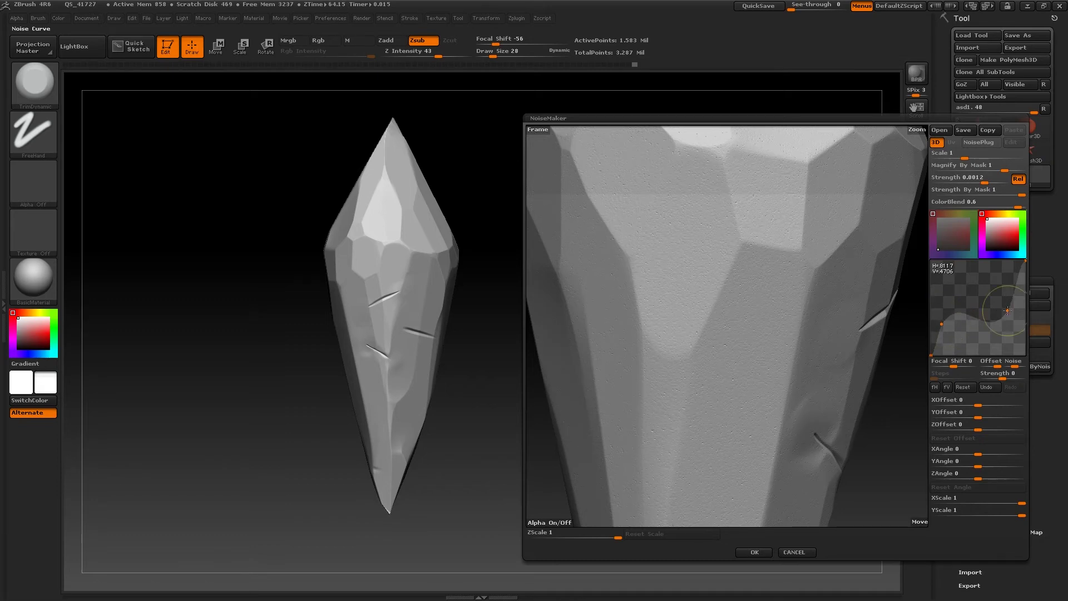
- Accept the NoiseMaker settings and apply the noise to the crystal mesh
left_click(753, 552)
left_click_drag(513, 334, 718, 395, "alt")
left_click_drag(800, 342, 772, 335)
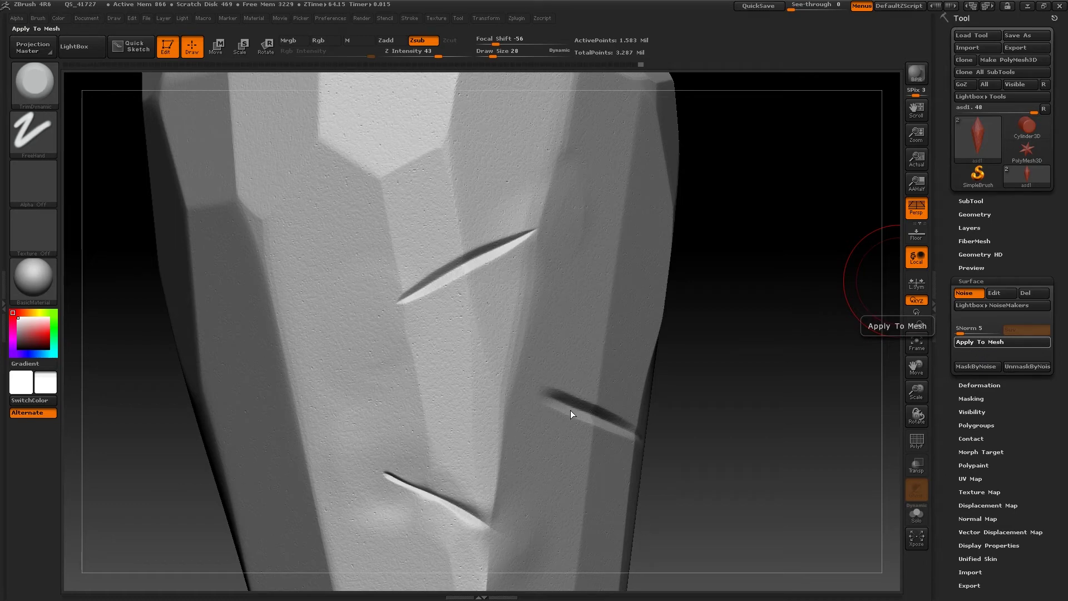
left_click_drag(763, 315, 336, 415)
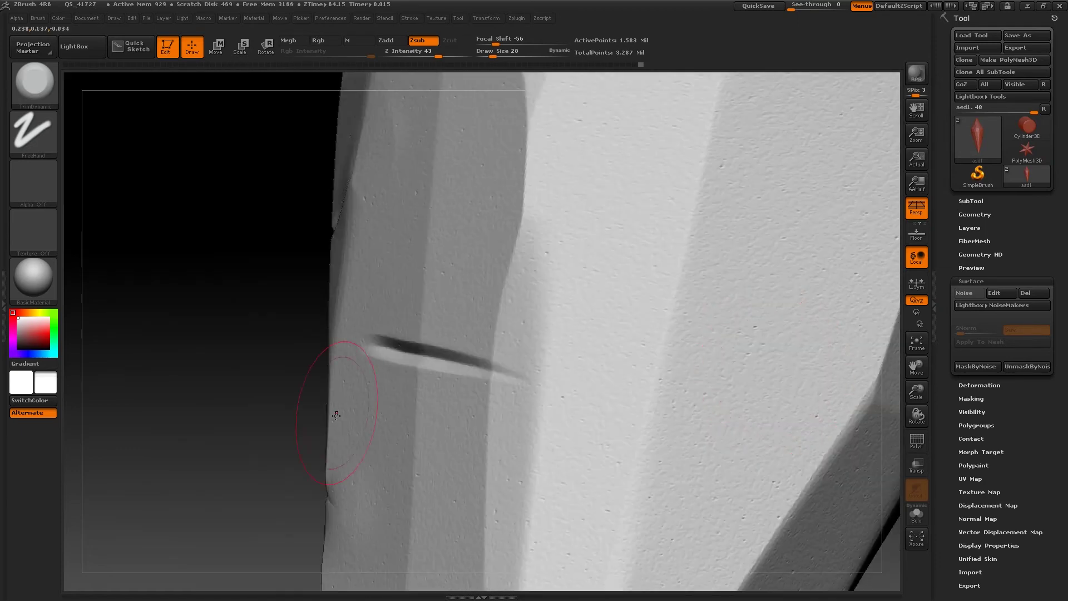
- Build up small bumps along the facet edges around the crystal's widest part with the Clay brush
left_click_drag(264, 409, 305, 397, "alt")
left_click_drag(575, 366, 492, 273)
left_click_drag(670, 268, 552, 271)
key("f")
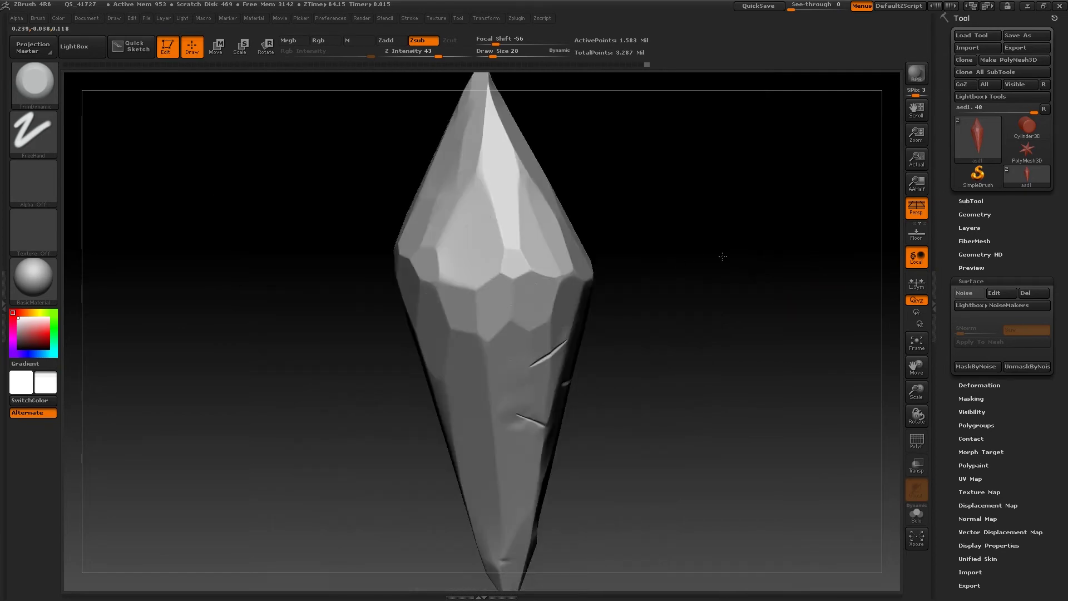
left_click(33, 84)
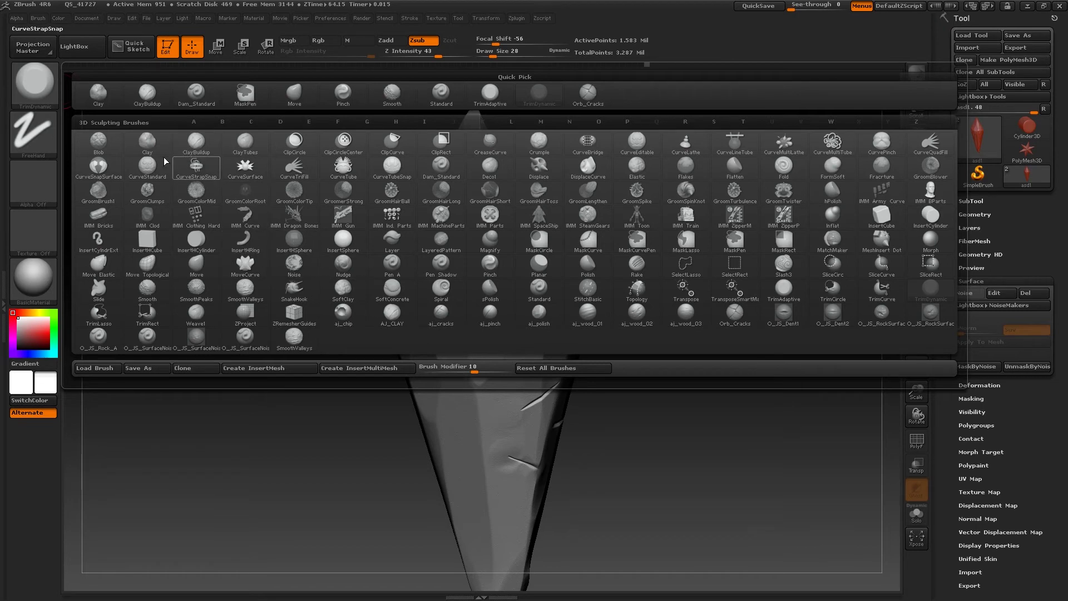
left_click(147, 142)
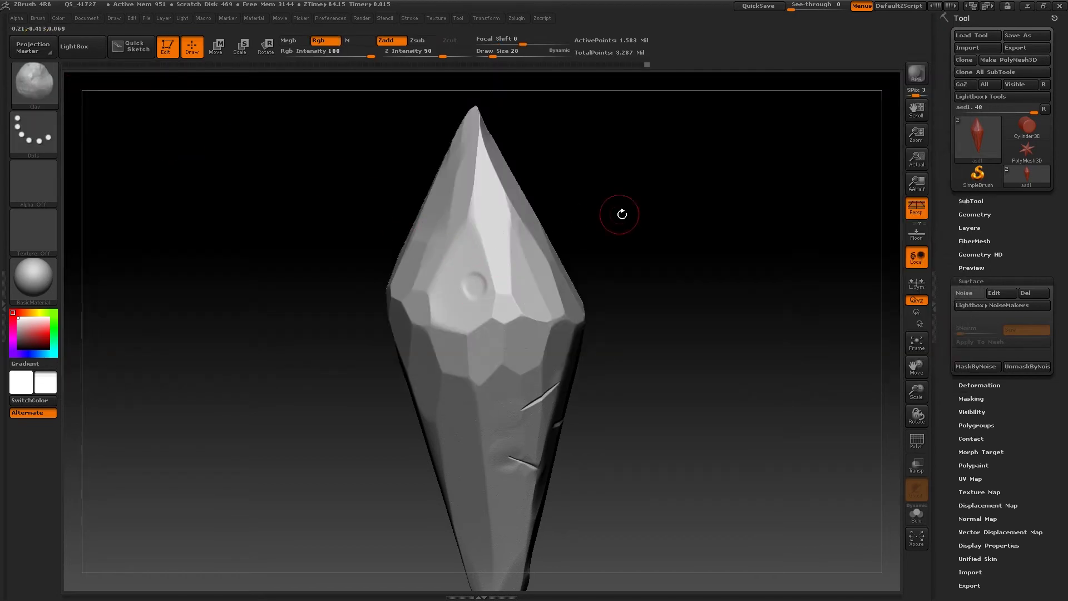
left_click_drag(622, 214, 607, 262, "alt")
key("ctrl+z")
left_click(491, 327, "alt")
mouse_move(492, 327)
left_mouse_down("alt")
mouse_move(522, 348)
mouse_move(498, 328)
mouse_move(472, 345)
mouse_move(409, 341)
mouse_move(394, 358)
mouse_move(358, 334)
mouse_move(382, 334)
mouse_move(436, 437)
left_mouse_up("alt")
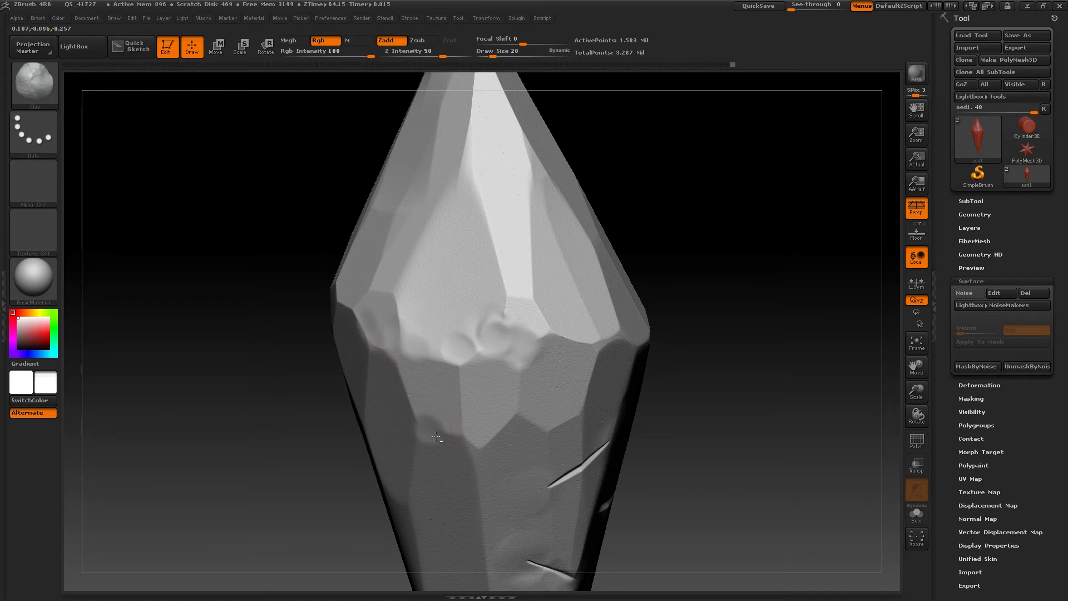
left_click(421, 478)
- Add more Clay bumps along the facet edges on the other sides of the crystal's lower body
left_click_drag(710, 445, 630, 356, "alt")
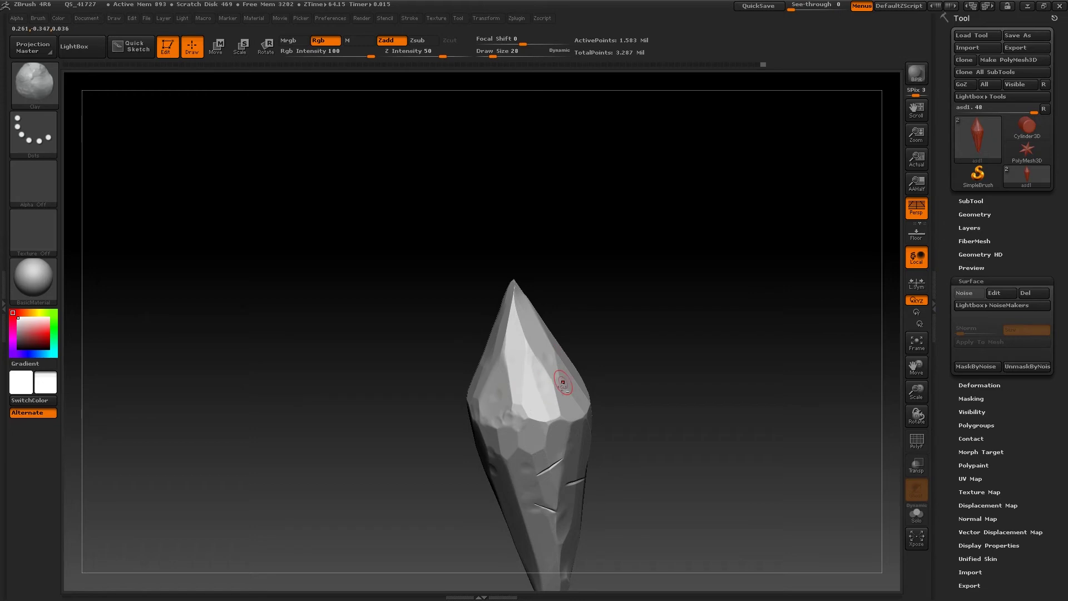
mouse_move(606, 395)
left_mouse_down()
mouse_move(643, 374)
mouse_move(615, 362)
mouse_move(550, 409)
mouse_move(542, 356)
left_mouse_up()
left_click_drag(633, 349, 593, 354)
left_click_drag(705, 253, 603, 329, "alt")
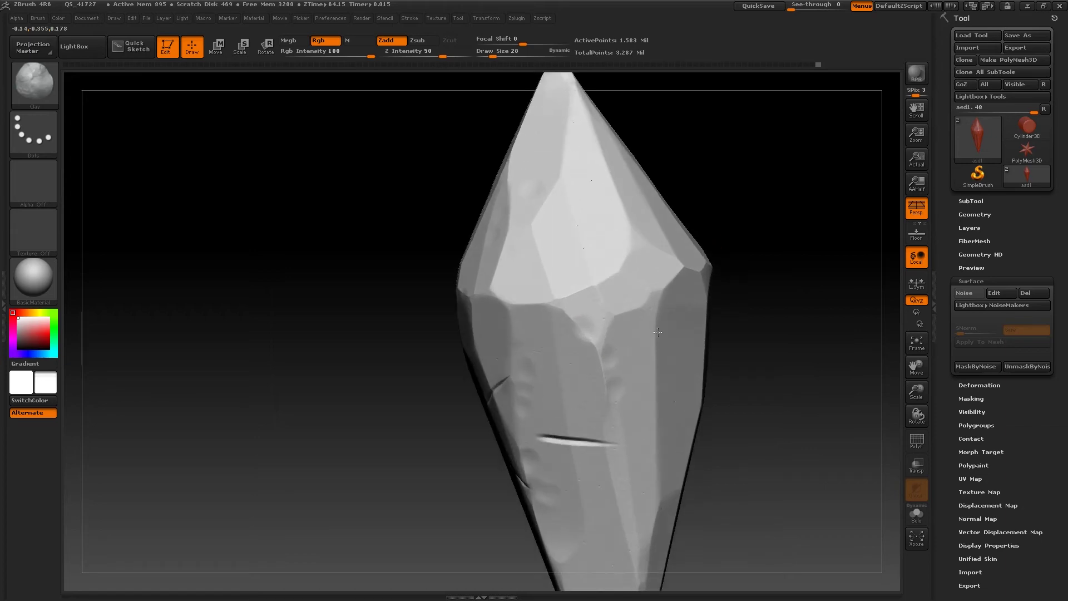
mouse_move(748, 224)
left_mouse_down()
mouse_move(803, 217)
mouse_move(780, 245)
mouse_move(634, 231)
mouse_move(659, 248)
left_mouse_up()
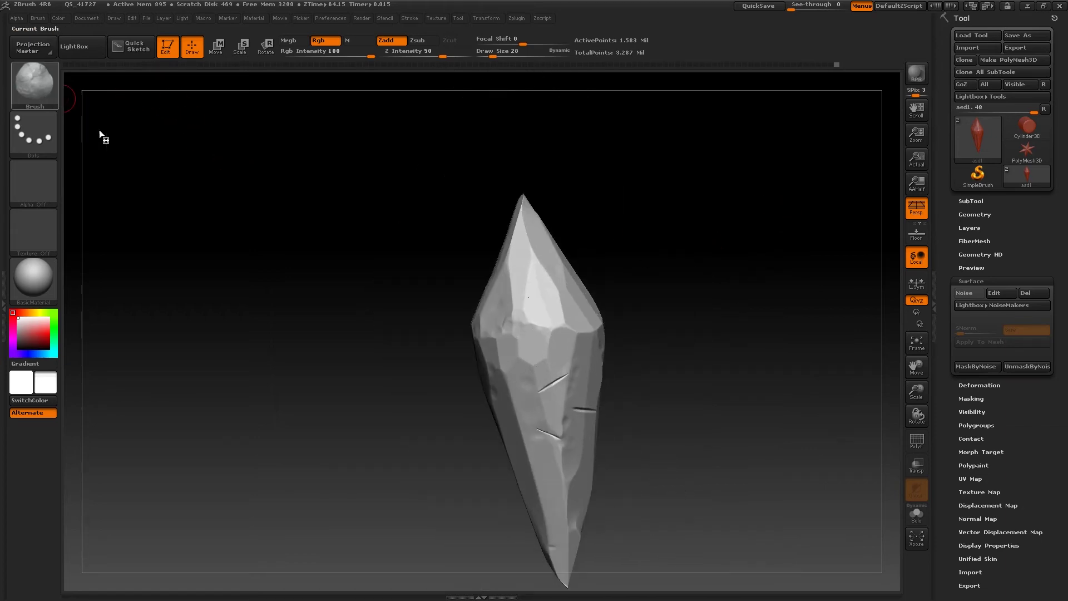
- Set up the Standard brush with Alpha 58 and the Spray stroke
key("b")
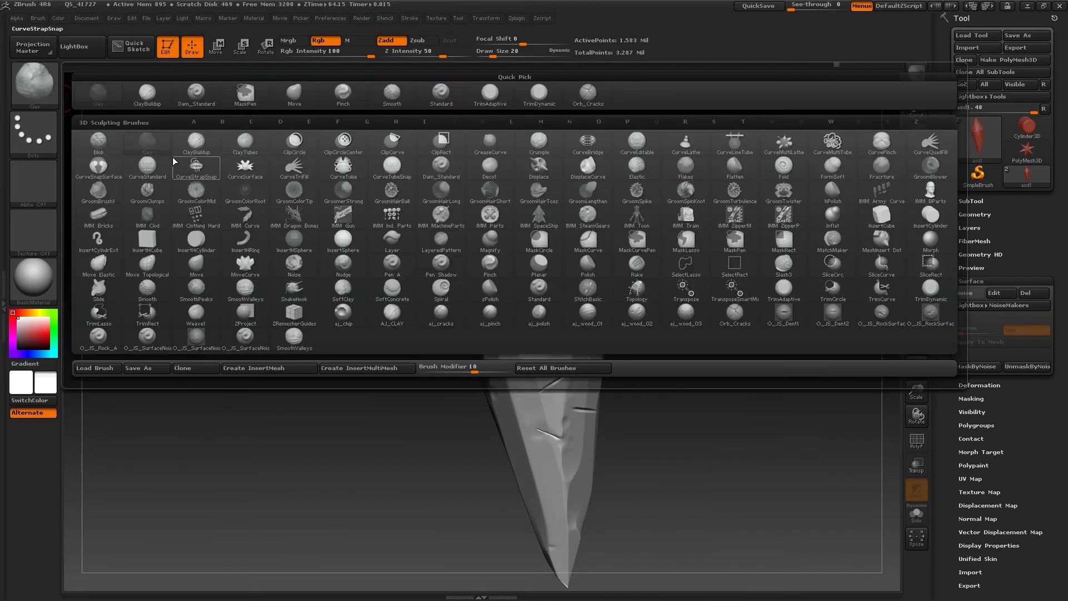
left_click(437, 99)
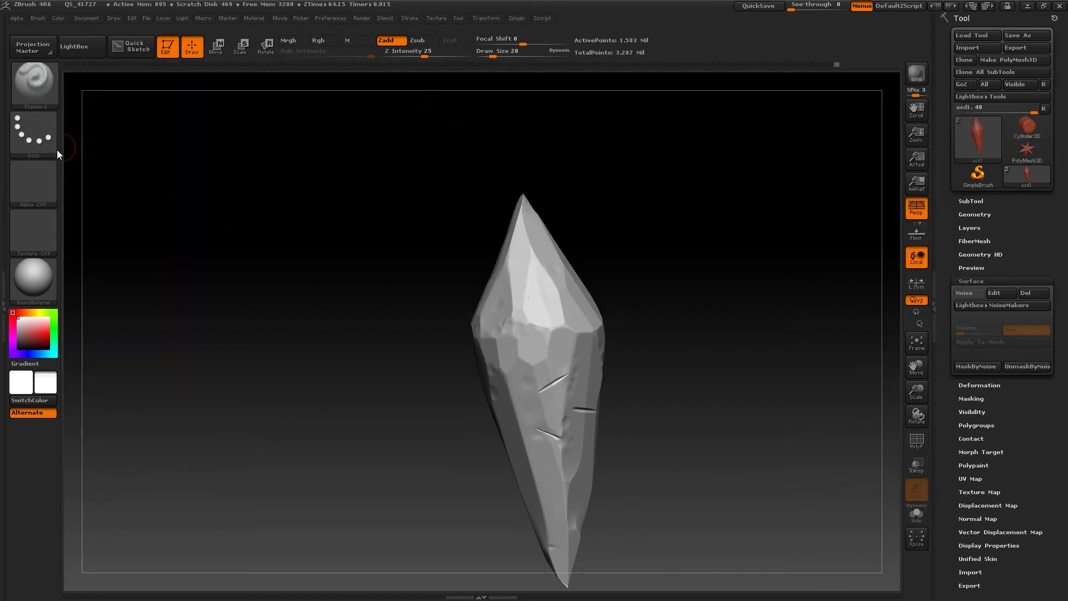
left_click(39, 192)
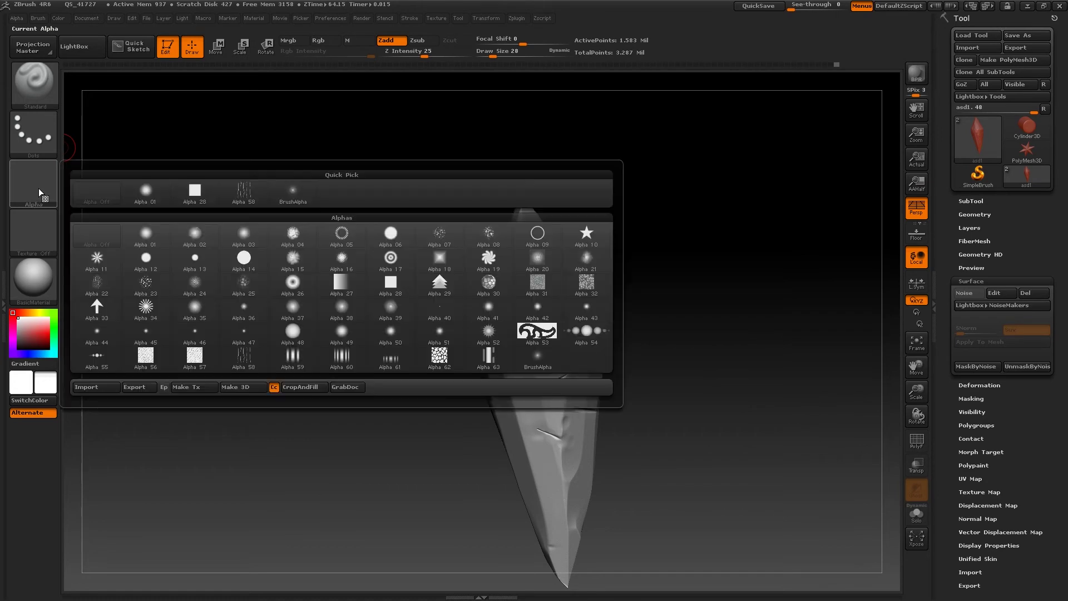
left_click(245, 196)
left_click(33, 134)
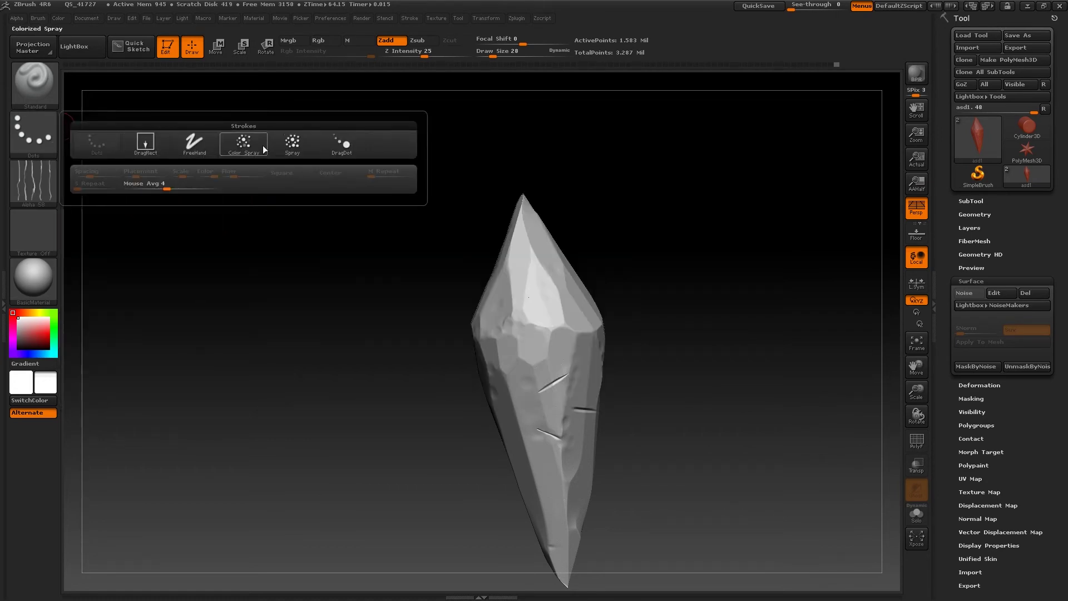
left_click(283, 144)
- Try spraying the alpha texture as raised lines across the crystal's middle facets at draw size 86
key("space")
left_click_drag(261, 257, 275, 258)
left_click_drag(623, 273, 617, 310, "alt")
left_click_drag(453, 310, 538, 309)
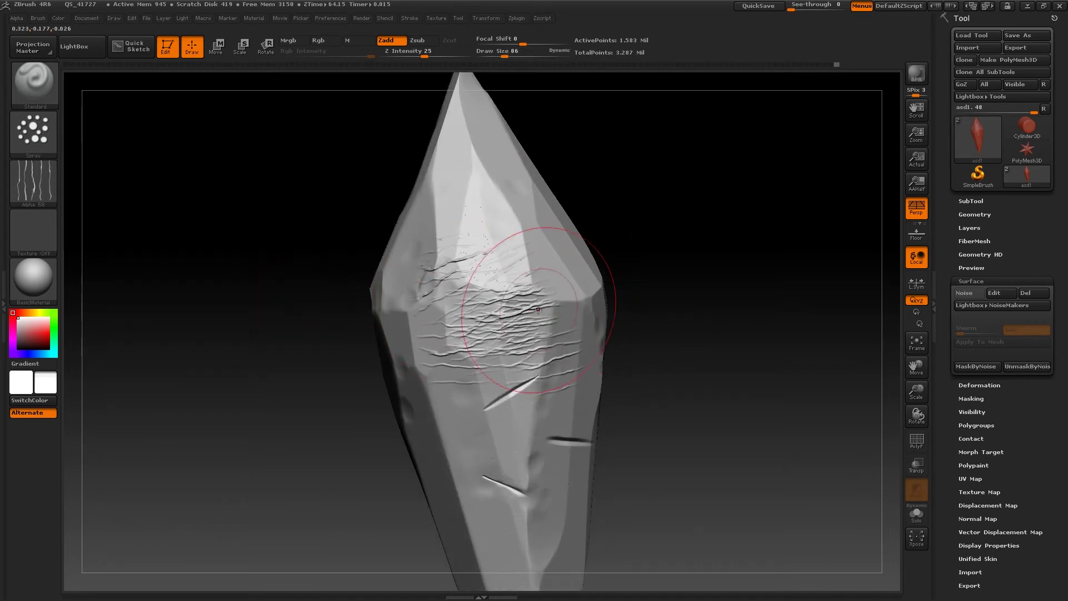
key("ctrl+z")
left_click(415, 49)
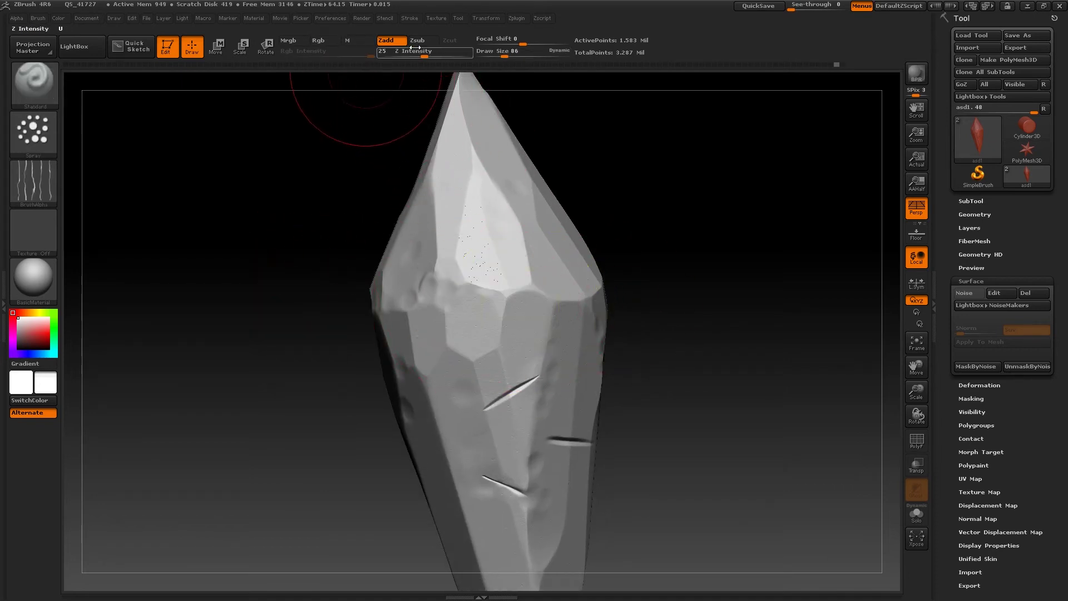
left_click_drag(473, 353, 548, 359)
key("ctrl+z")
- Switch the spray brush to Zsub with a Z intensity of 10 and a draw size of 30
left_click(417, 40)
mouse_move(446, 334)
left_mouse_down()
mouse_move(542, 324)
mouse_move(506, 342)
left_mouse_up()
key("ctrl+z")
key("space")
left_click_drag(420, 56, 408, 58)
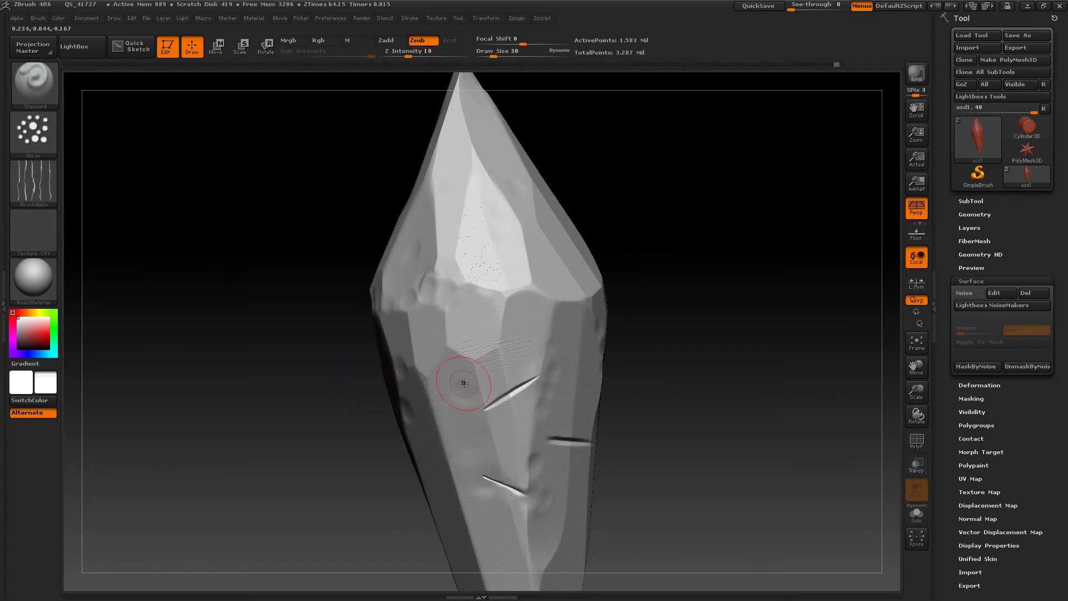
- Spray fine engraved lines over the crystal's middle and lower facets on several sides
mouse_move(661, 338)
left_mouse_down()
mouse_move(614, 337)
mouse_move(672, 335)
mouse_move(665, 372)
left_mouse_up()
key("ctrl+z")
mouse_move(500, 272)
left_mouse_down()
mouse_move(456, 272)
mouse_move(549, 283)
left_mouse_up()
mouse_move(725, 260)
left_mouse_down("alt")
mouse_move(641, 241)
mouse_move(617, 311)
left_mouse_up("alt")
left_click_drag(753, 329, 735, 377, "alt")
left_click_drag(674, 261, 718, 211)
left_click_drag(810, 174, 746, 247)
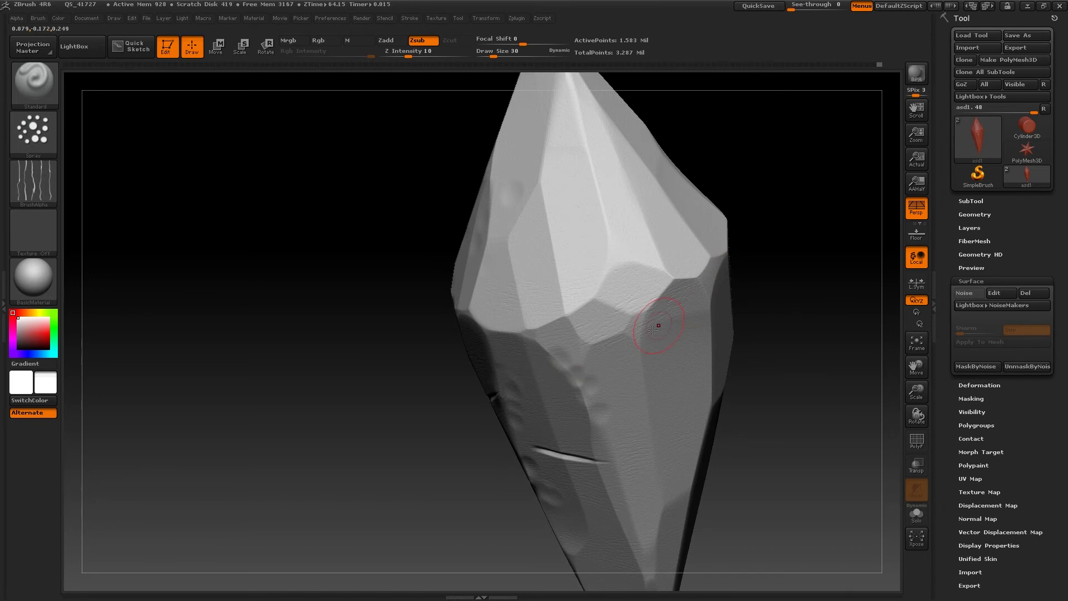
mouse_move(782, 317)
left_mouse_down()
mouse_move(390, 222)
mouse_move(179, 157)
left_mouse_up()
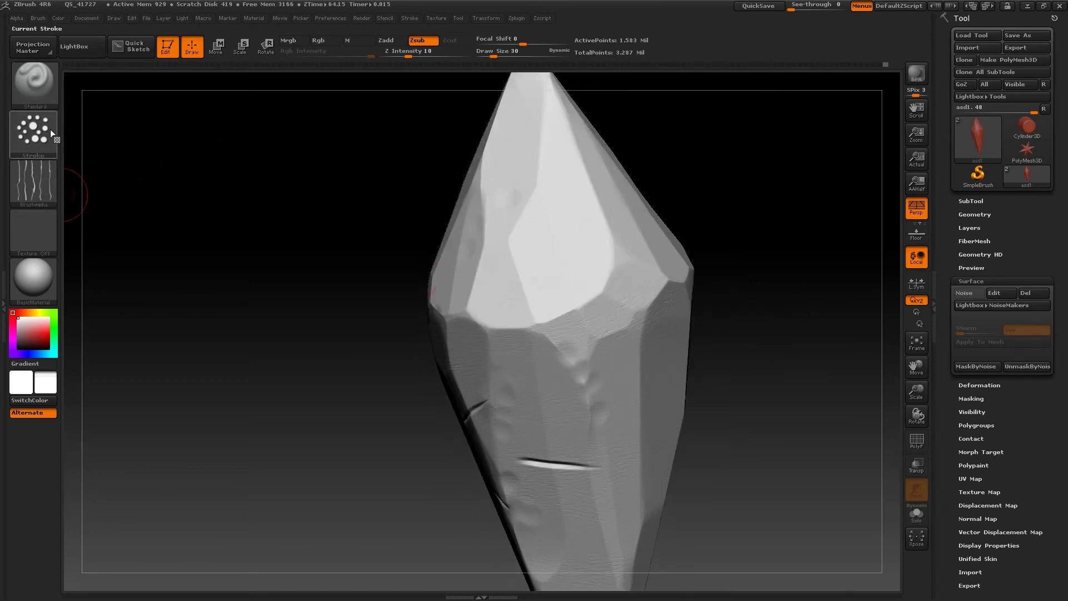
left_click_drag(425, 470, 436, 341)
left_click_drag(673, 312, 601, 300, "alt")
left_click_drag(601, 300, 637, 369)
- Select the second crystal subtool and view its sculpted detail from several sides
left_click(971, 201)
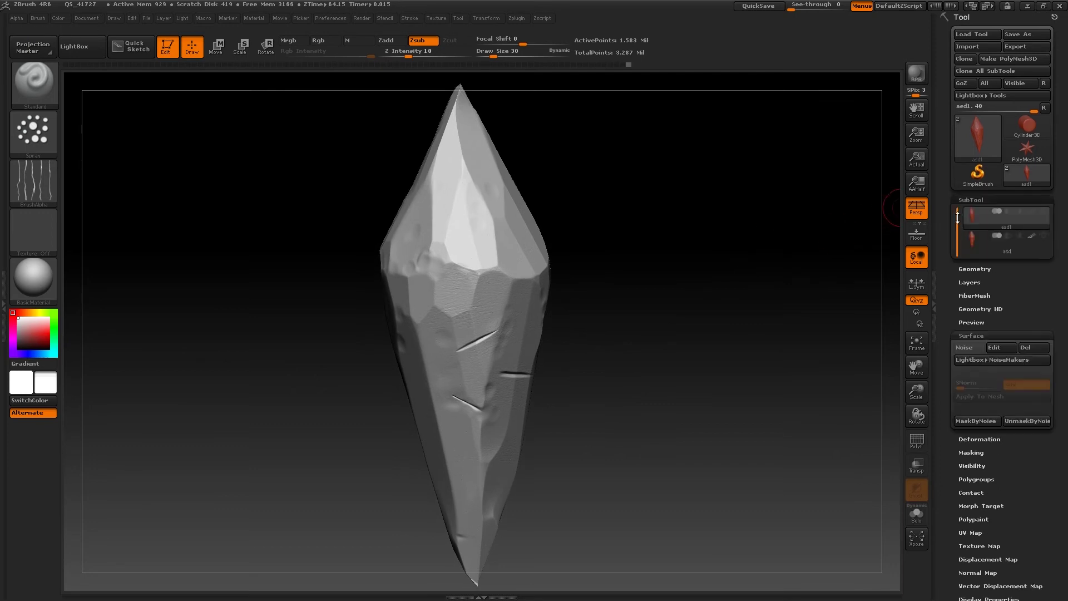
left_click(981, 244)
mouse_move(644, 379)
left_mouse_down()
mouse_move(603, 388)
mouse_move(646, 370)
mouse_move(704, 371)
mouse_move(760, 338)
mouse_move(710, 362)
mouse_move(676, 355)
mouse_move(706, 353)
mouse_move(701, 382)
mouse_move(670, 361)
mouse_move(662, 402)
left_mouse_up()
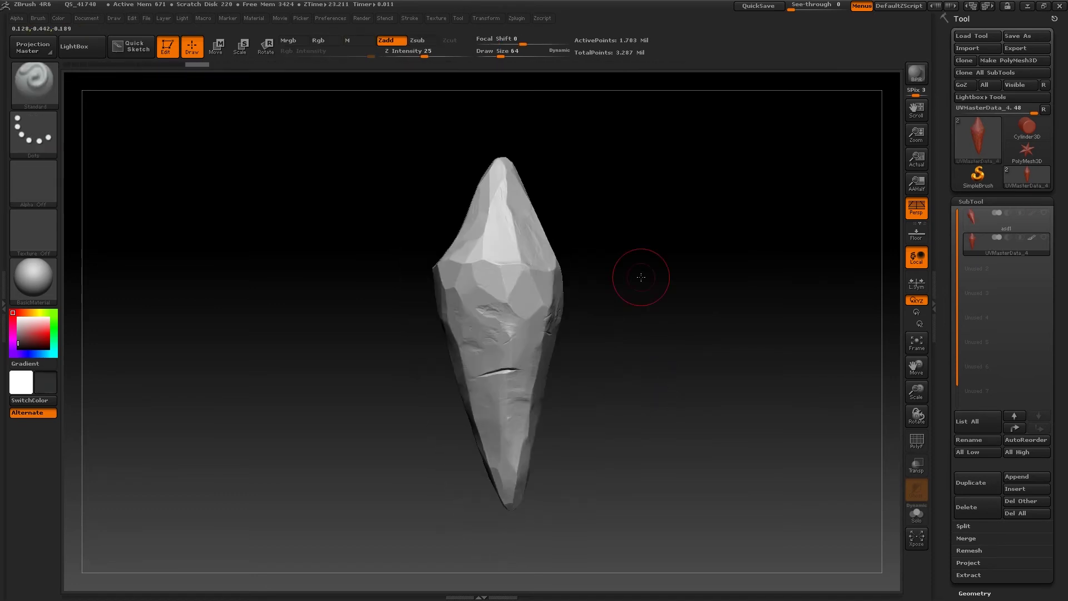
mouse_move(639, 279)
left_mouse_down()
mouse_move(627, 273)
mouse_move(636, 282)
mouse_move(639, 242)
mouse_move(681, 279)
mouse_move(489, 119)
left_mouse_up()
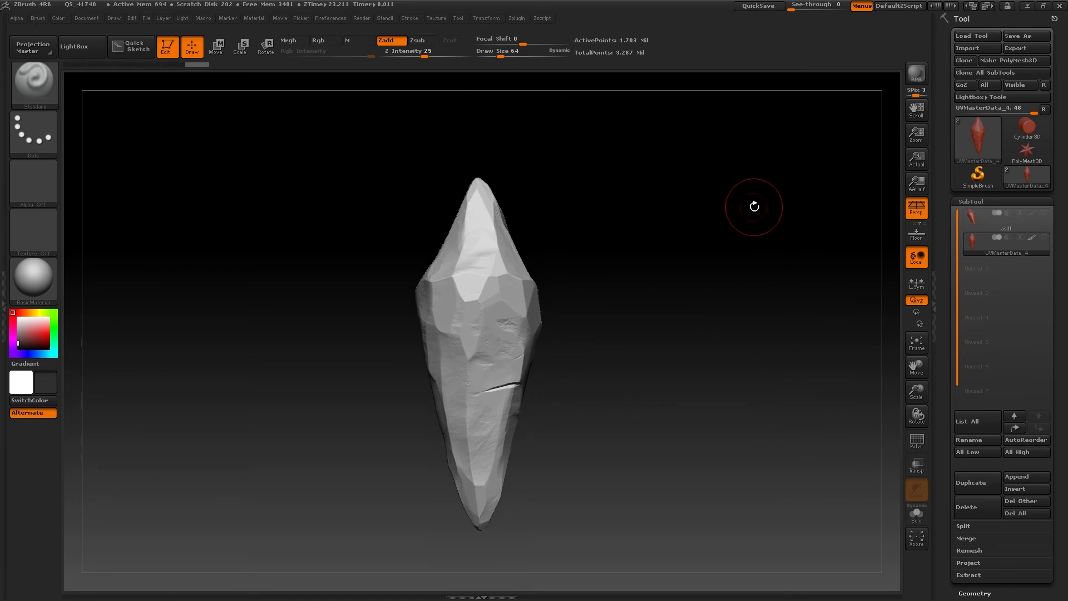
left_click_drag(658, 242, 675, 225, "alt")
- Open the Multi Map Exporter and expand its displacement map export options, including the SubDiv level
left_click(511, 21)
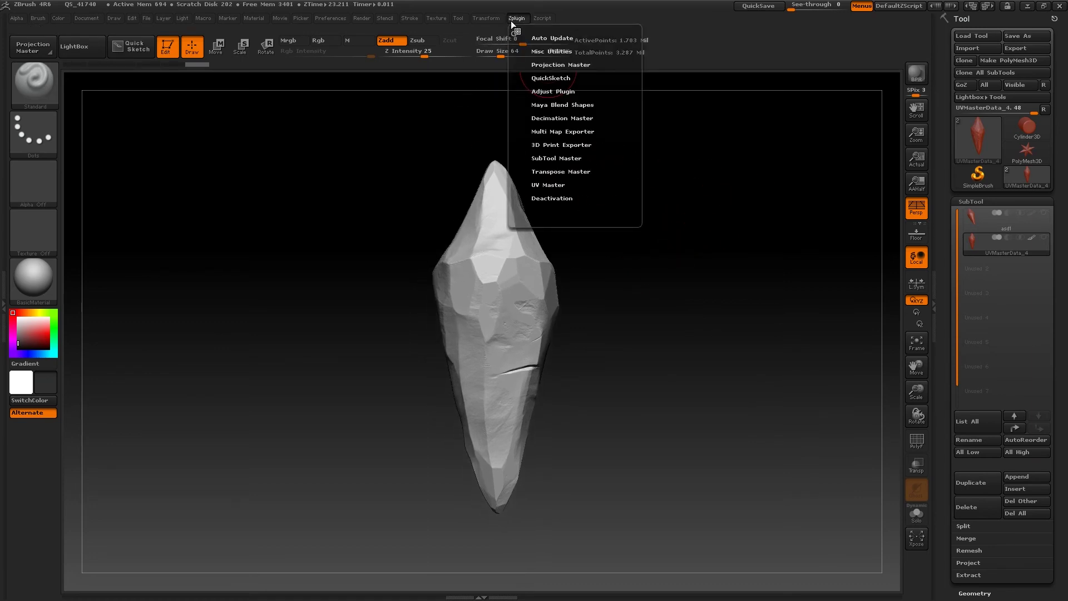
left_click(550, 131)
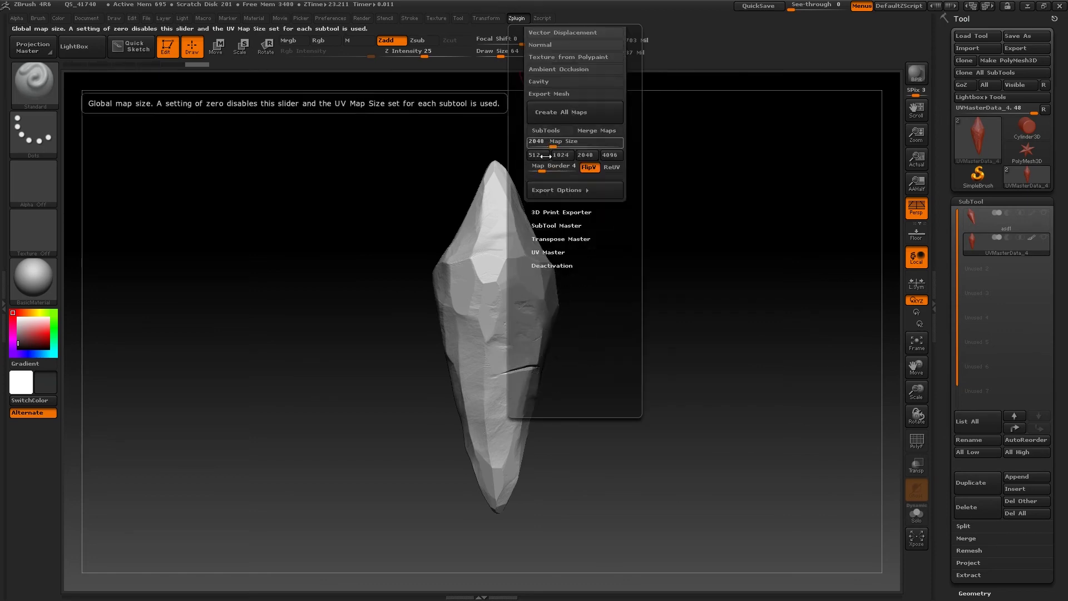
left_click_drag(518, 177, 515, 106)
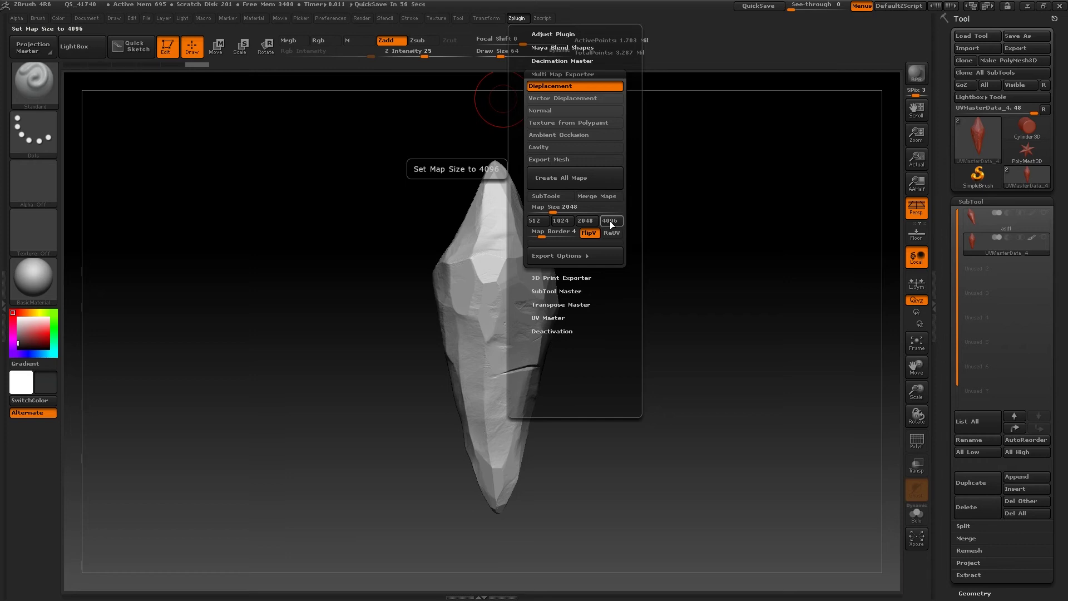
left_click_drag(517, 237, 518, 188)
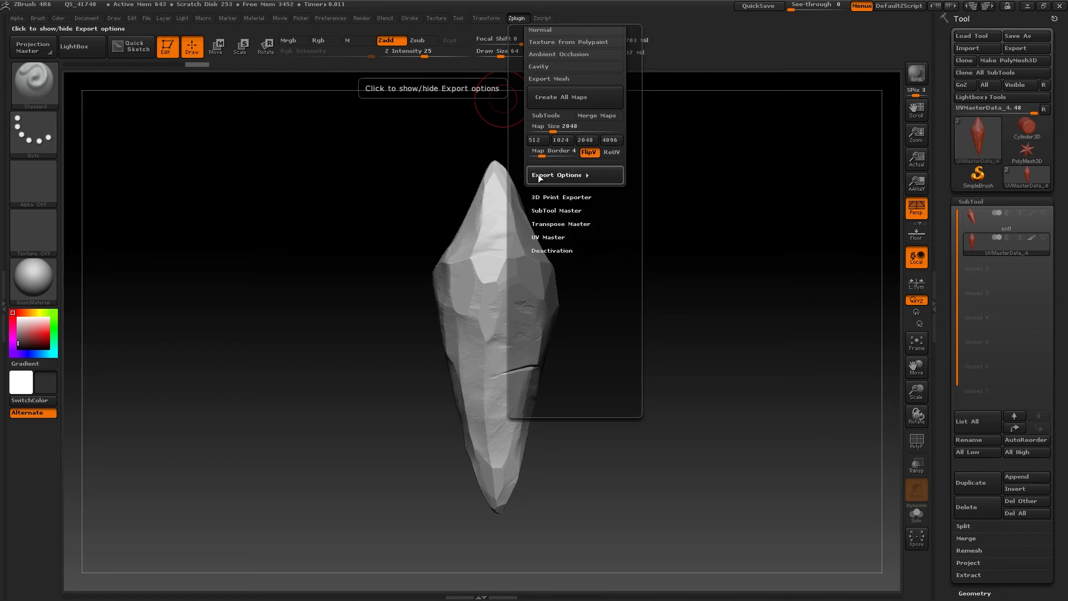
left_click(539, 177)
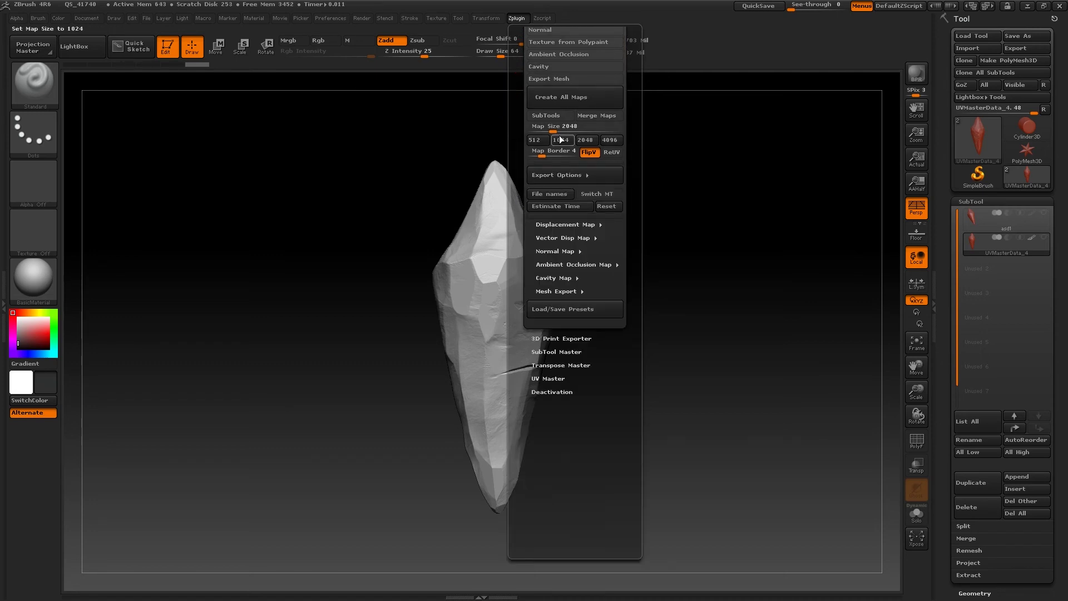
left_click(551, 223)
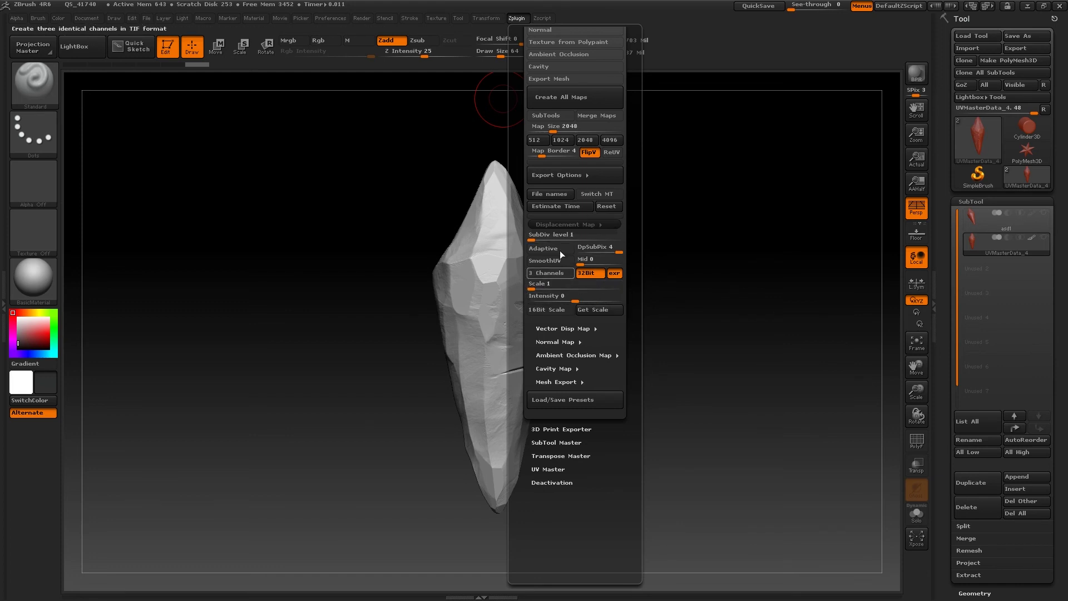
left_click(530, 237)
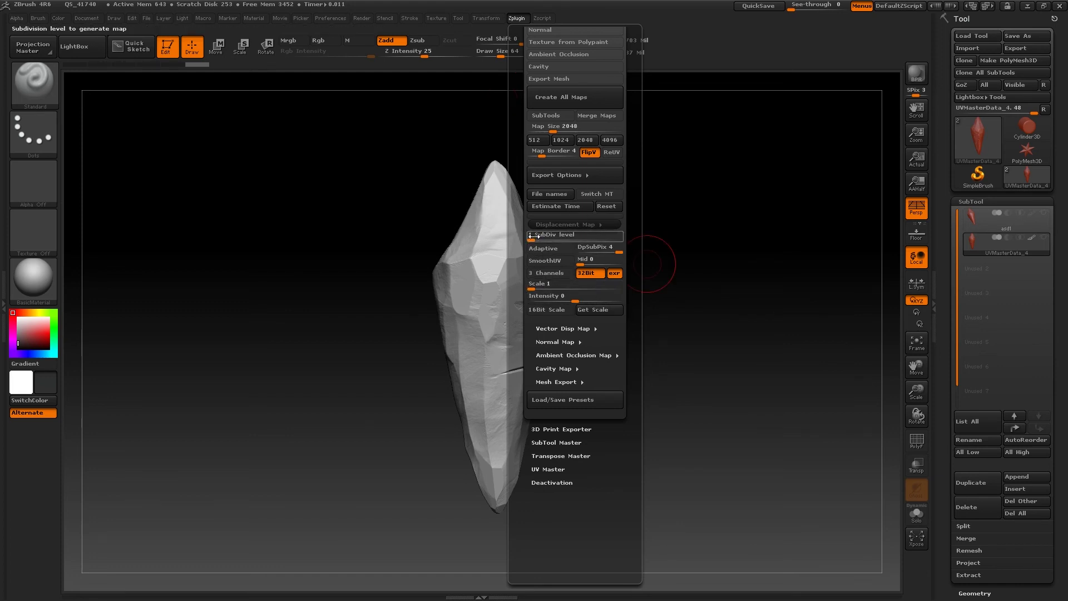
- Step the crystal down to its lowest subdivision level
left_click_drag(429, 262, 581, 278)
key("shift")
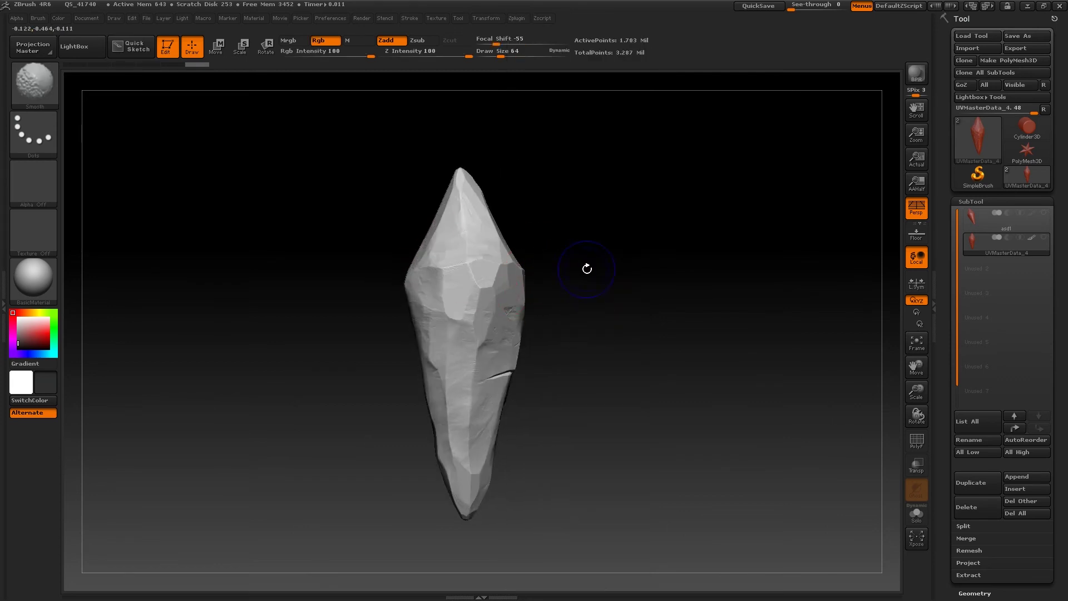
key("shift+d")
key("shift+d")
key("shift+d")
key("shift+d")
key("shift+d")
left_click_drag(615, 308, 537, 323)
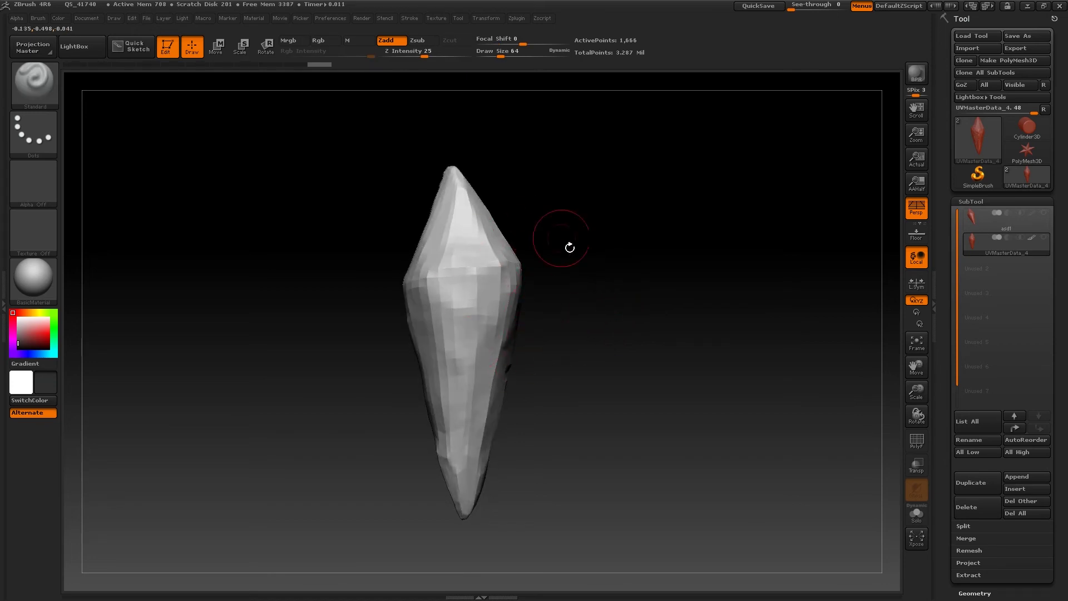
- Raise the crystal to subdivision level 2 and return it to SDiv 1 in the geometry settings
key("d")
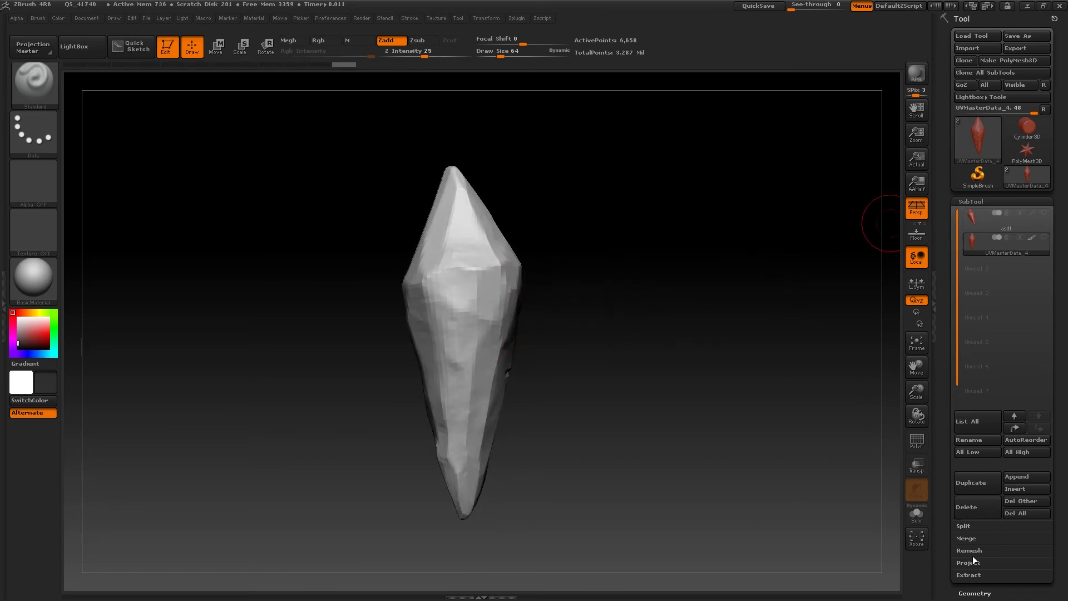
left_click(977, 593)
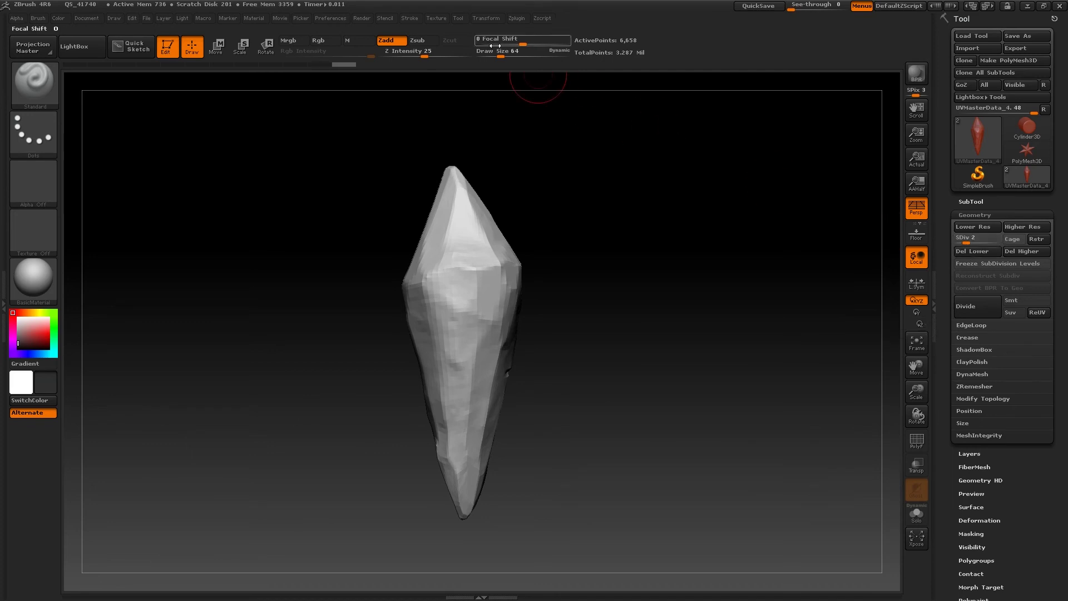
left_click(518, 19)
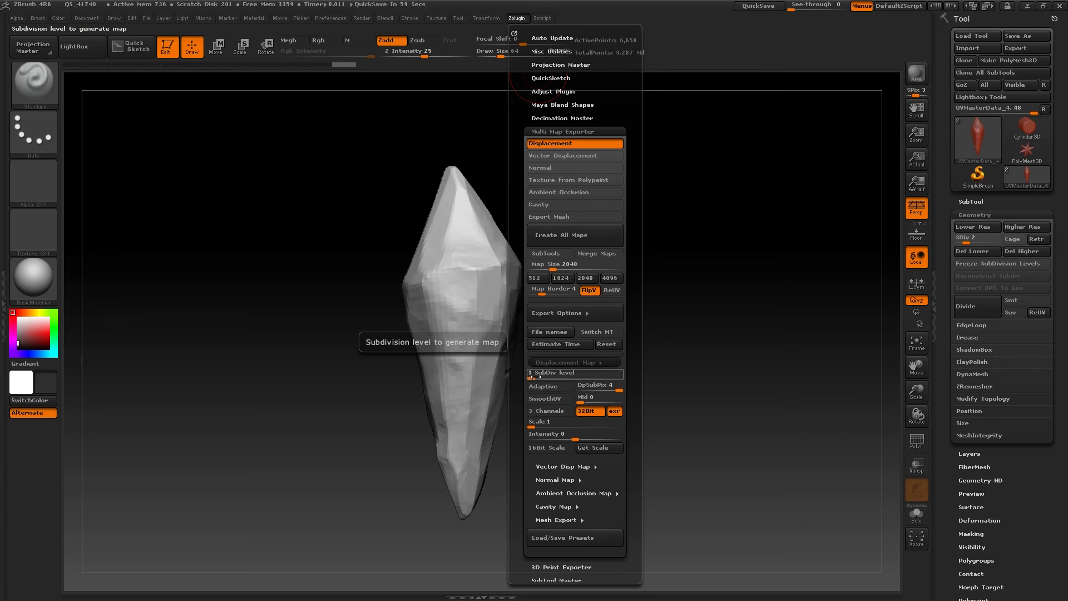
left_click(957, 239)
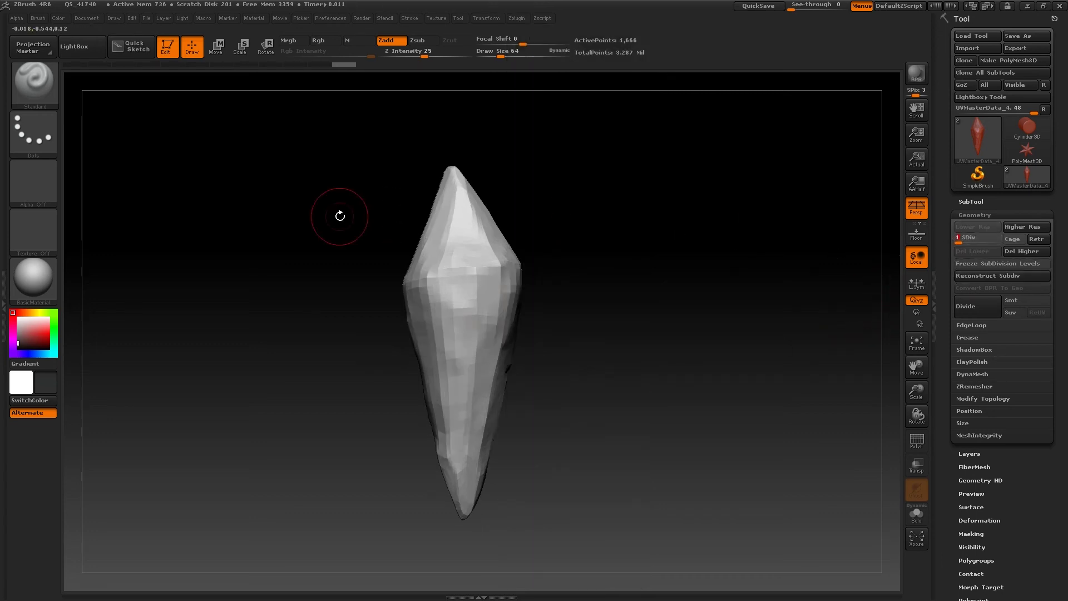
- Create the displacement map with the Multi Map Exporter and save it as the TIF file crystal_DISP in the crystal folder
left_click(509, 18)
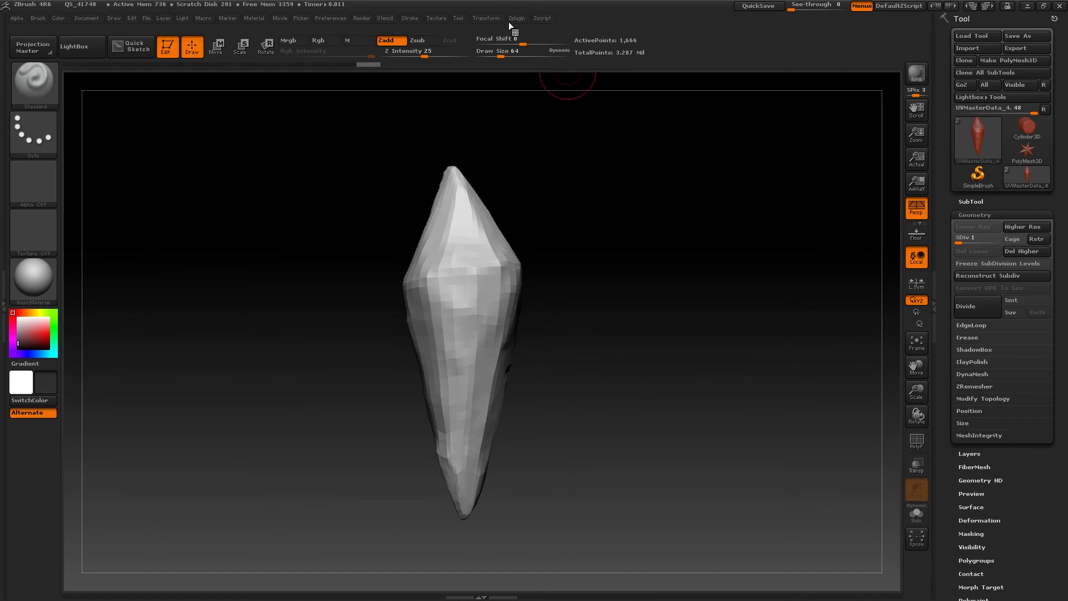
left_click(511, 19)
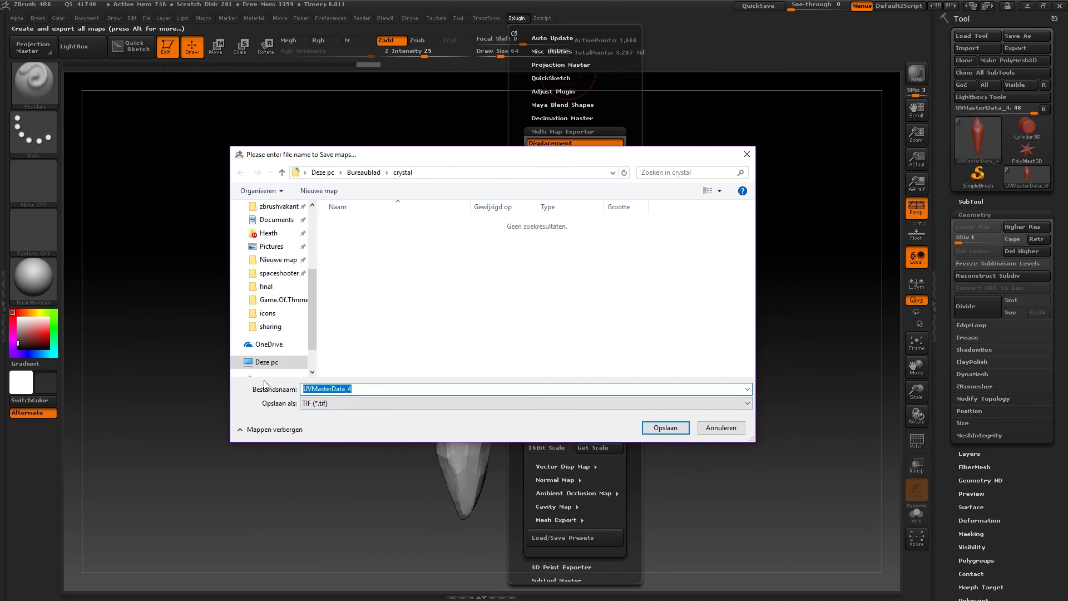
type("crystal")
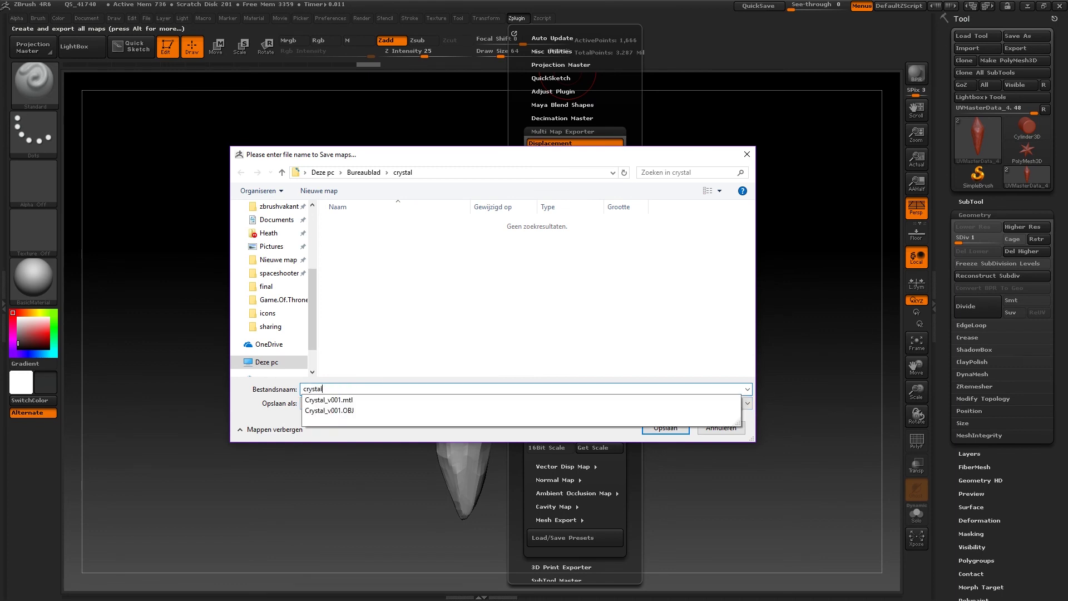
type("_DISP")
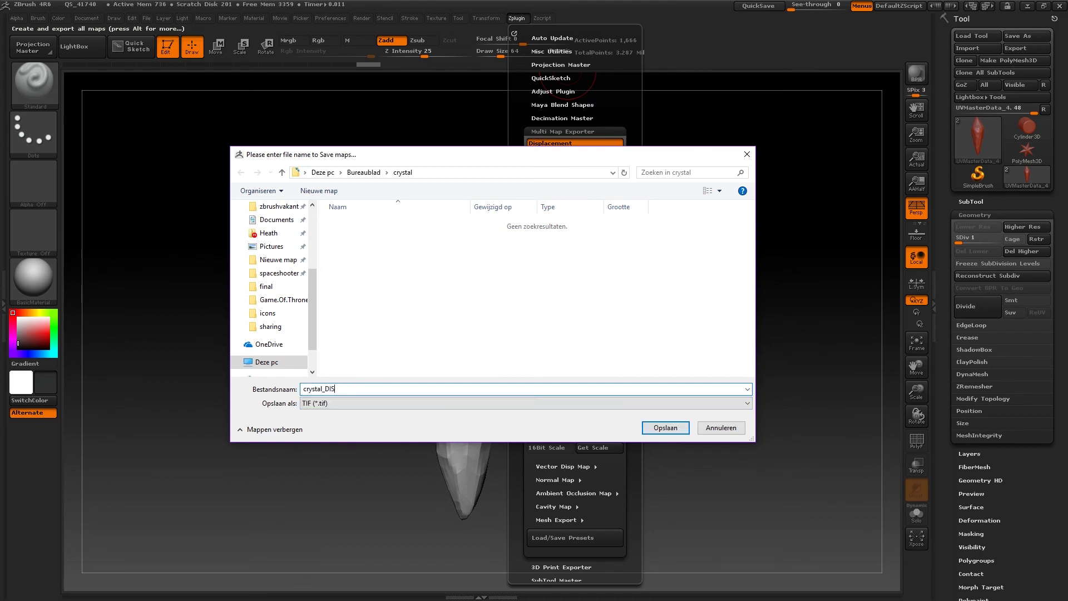
left_click(665, 428)
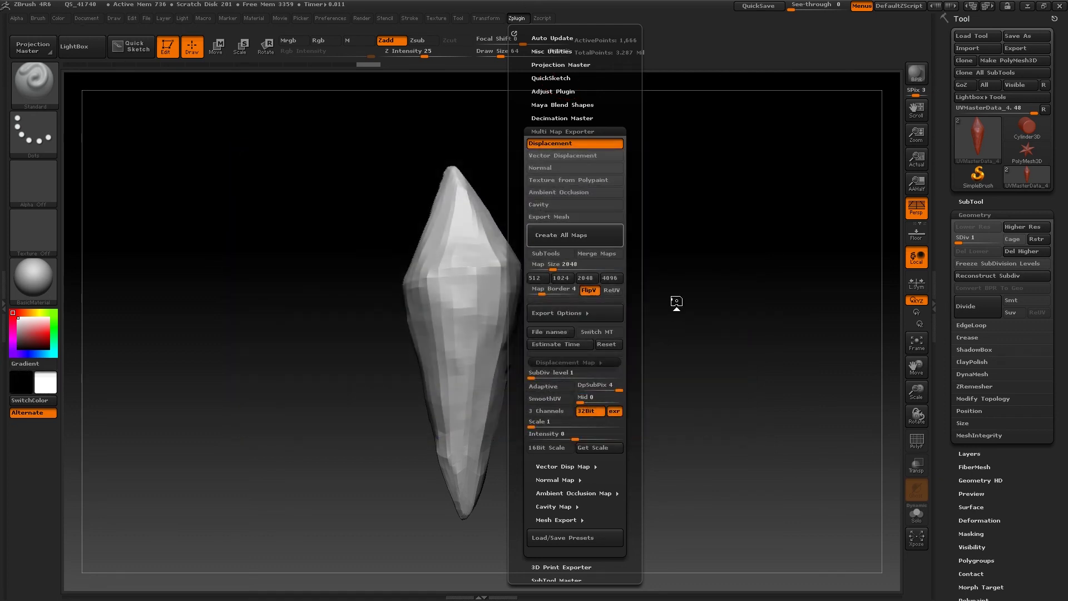
- Examine the crystal's lowest-subdivision shape from several sides
left_click_drag(655, 347, 592, 348, "alt")
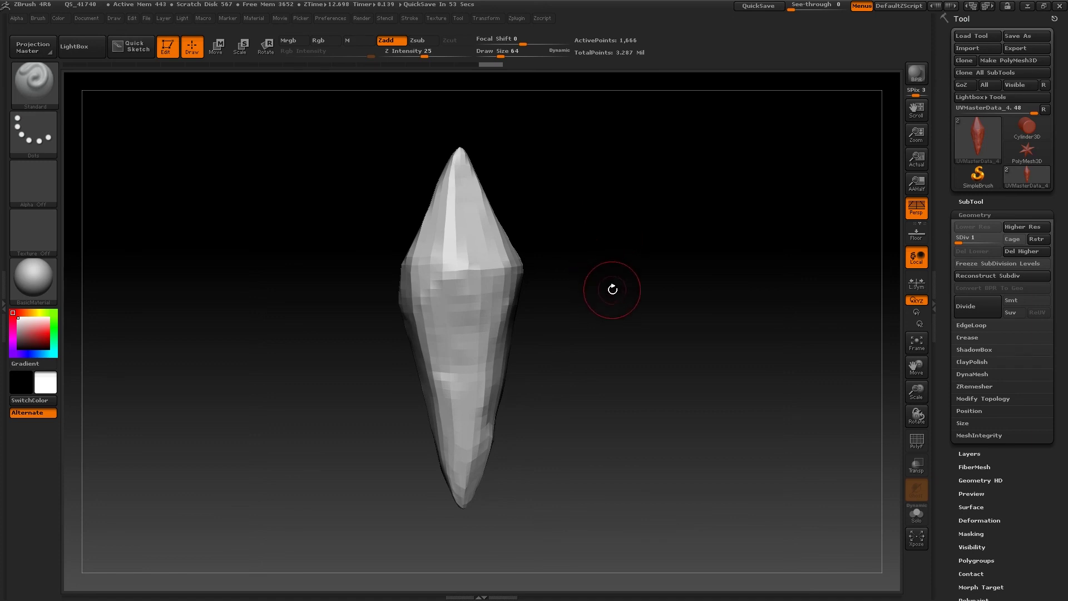
left_click_drag(599, 317, 600, 338)
left_click(731, 250)
left_click(599, 321)
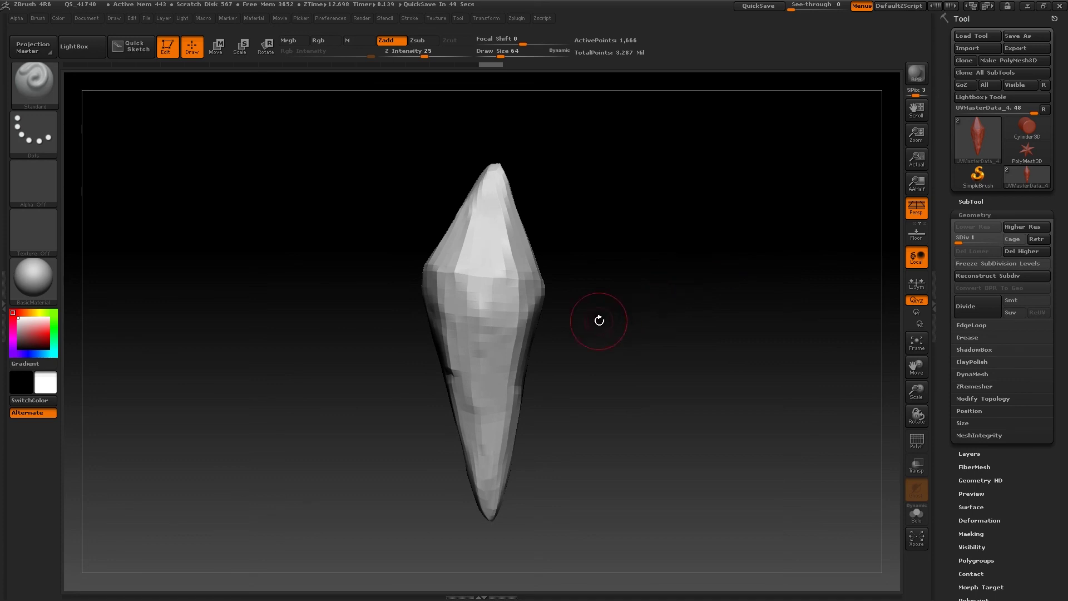
left_click_drag(613, 319, 637, 317)
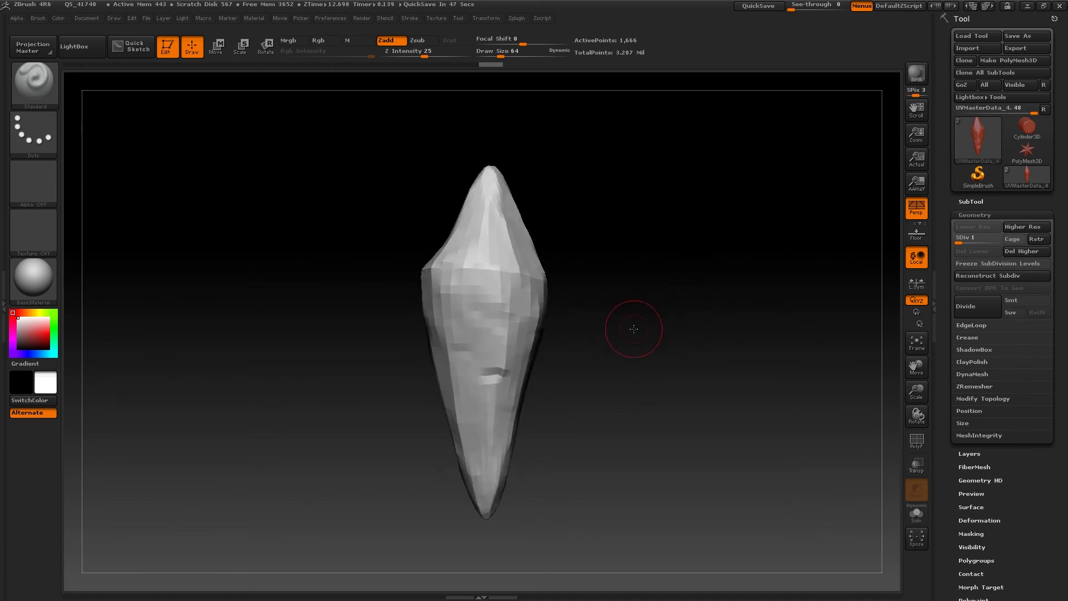
left_click_drag(634, 322, 659, 342)
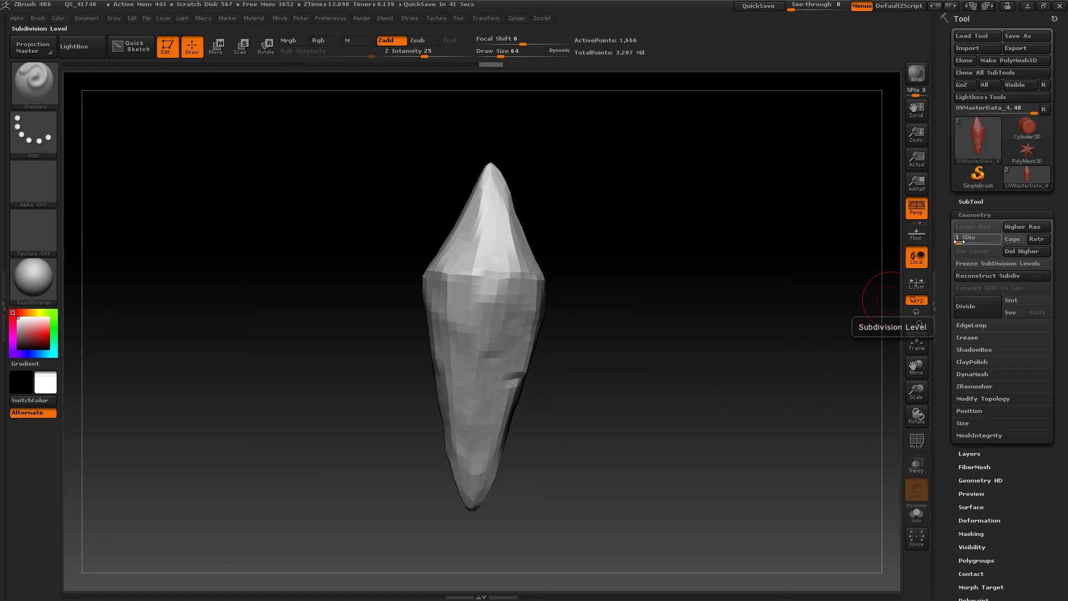
left_click_drag(628, 289, 649, 361)
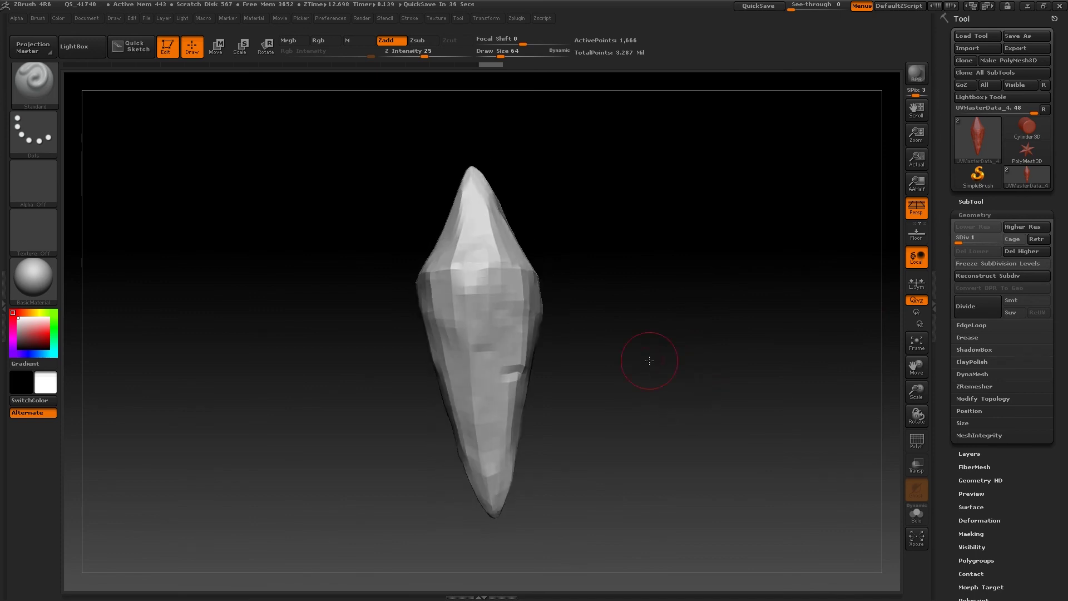
left_click_drag(653, 450, 700, 410)
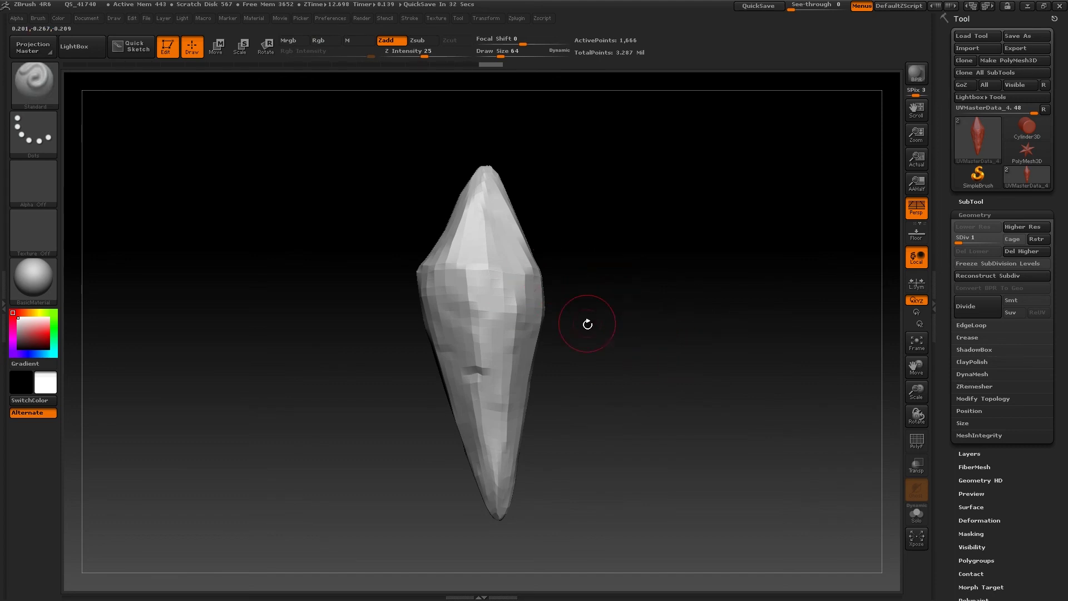
- Compare the crystal's detail at subdivision levels up to SDiv 4, and return it to SDiv 1
left_click(981, 275)
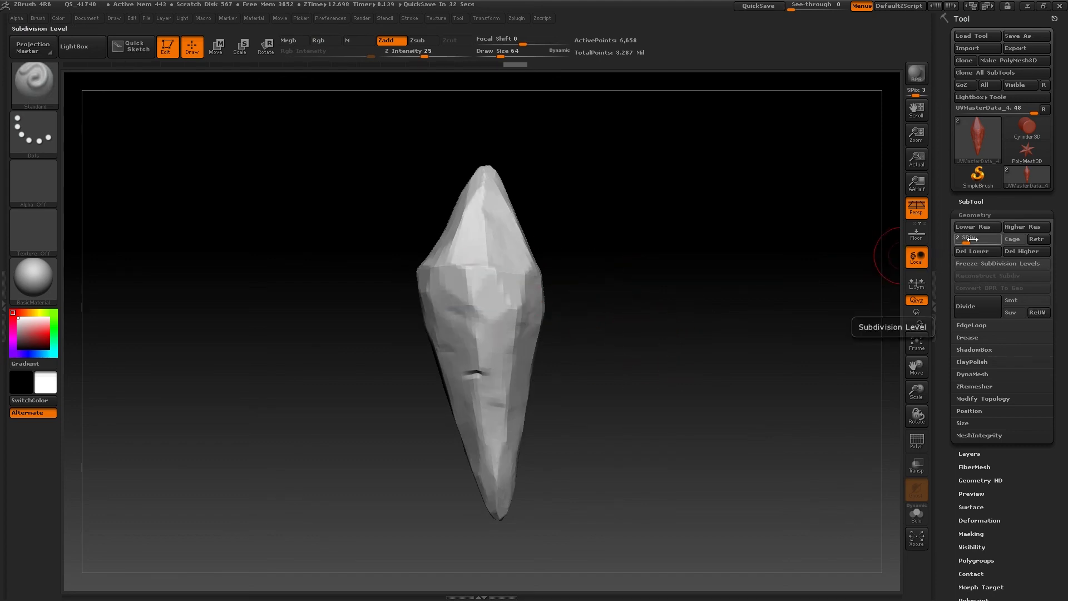
mouse_move(971, 237)
left_mouse_down()
mouse_move(970, 248)
mouse_move(982, 240)
left_mouse_up()
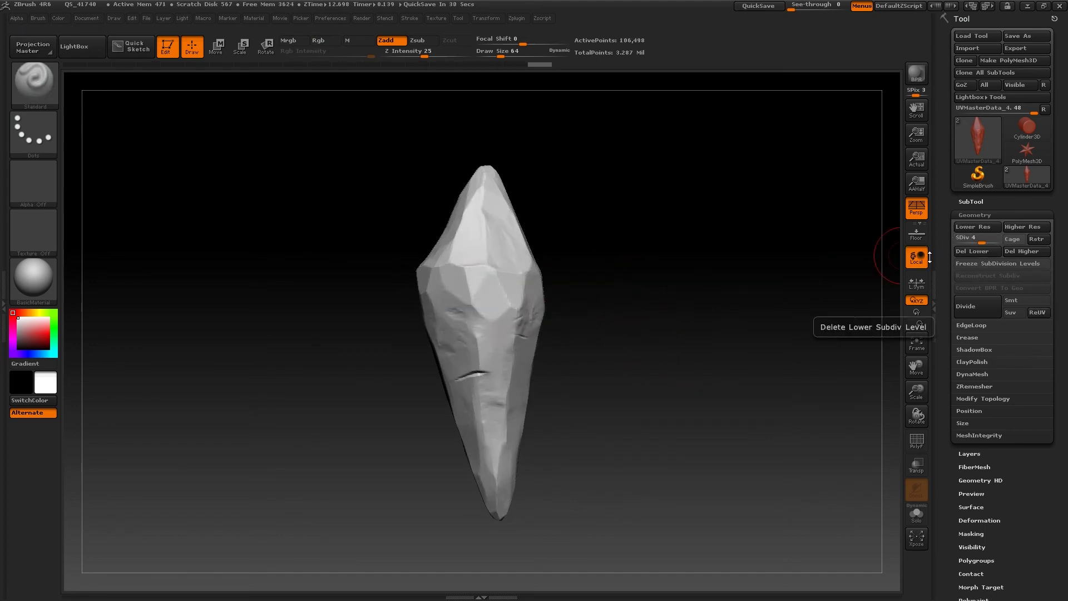
key("shift")
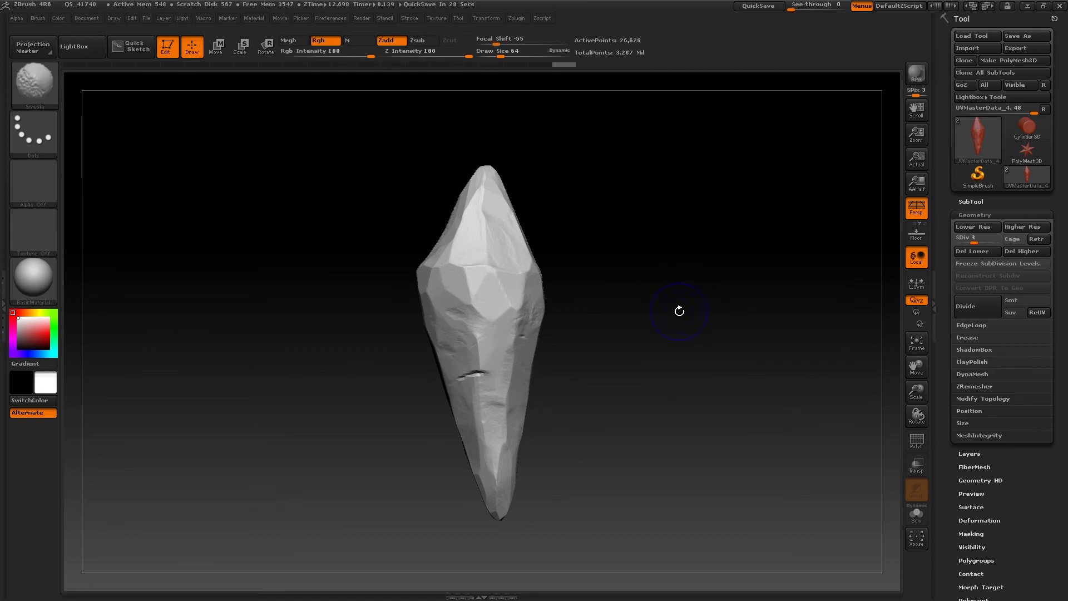
left_click_drag(972, 238, 957, 238)
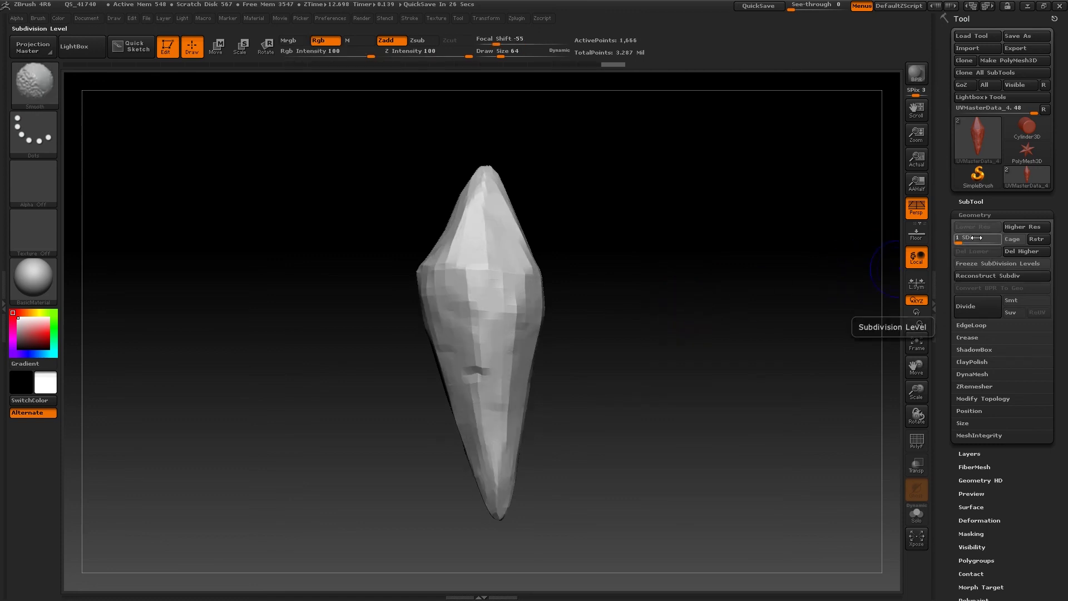
- Export the SDiv 1 crystal mesh in OBJ format, overwriting the existing Crystal_v001 file in the crystal folder
left_click_drag(599, 307, 623, 334)
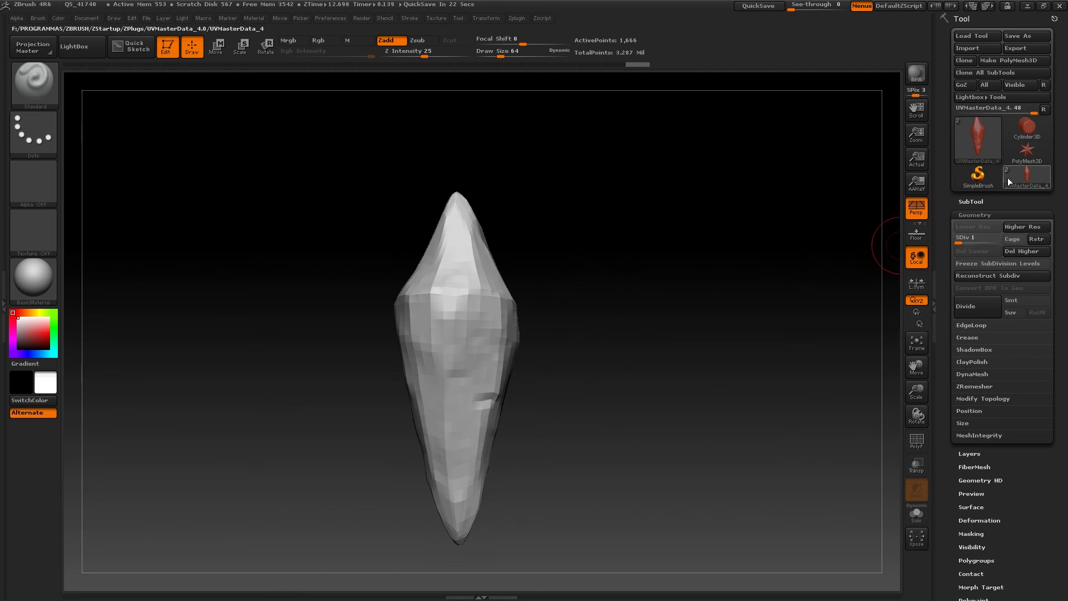
left_click(1029, 51)
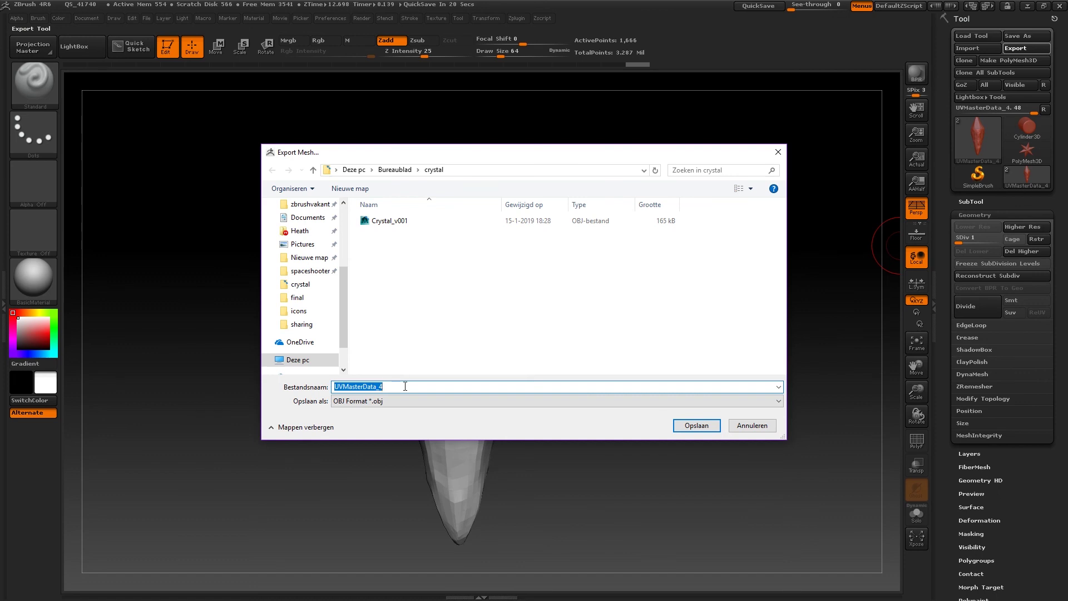
left_click(394, 223)
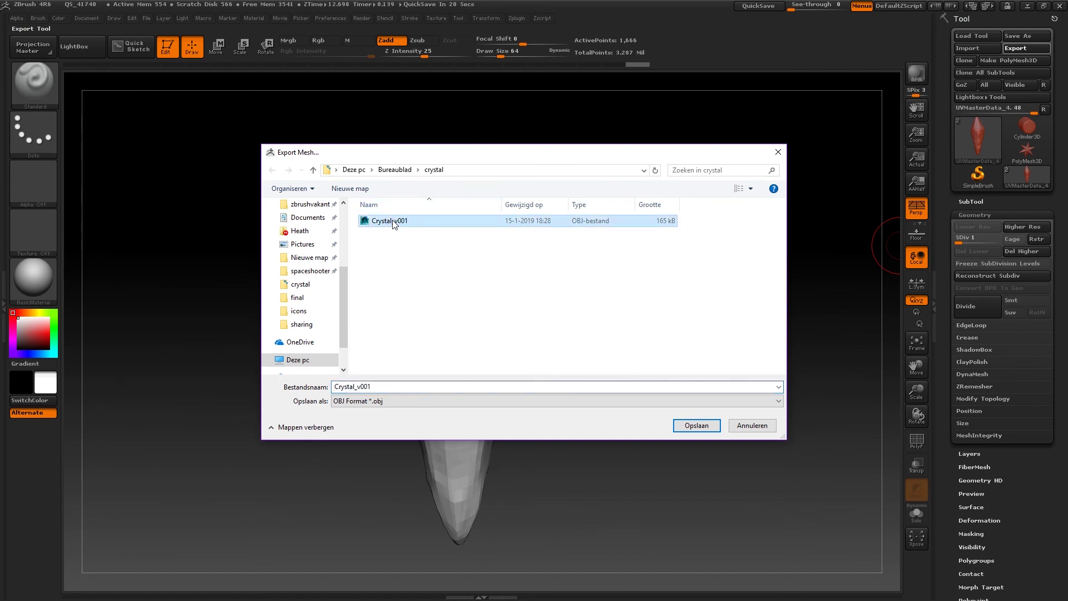
left_click(695, 427)
left_click(573, 298)
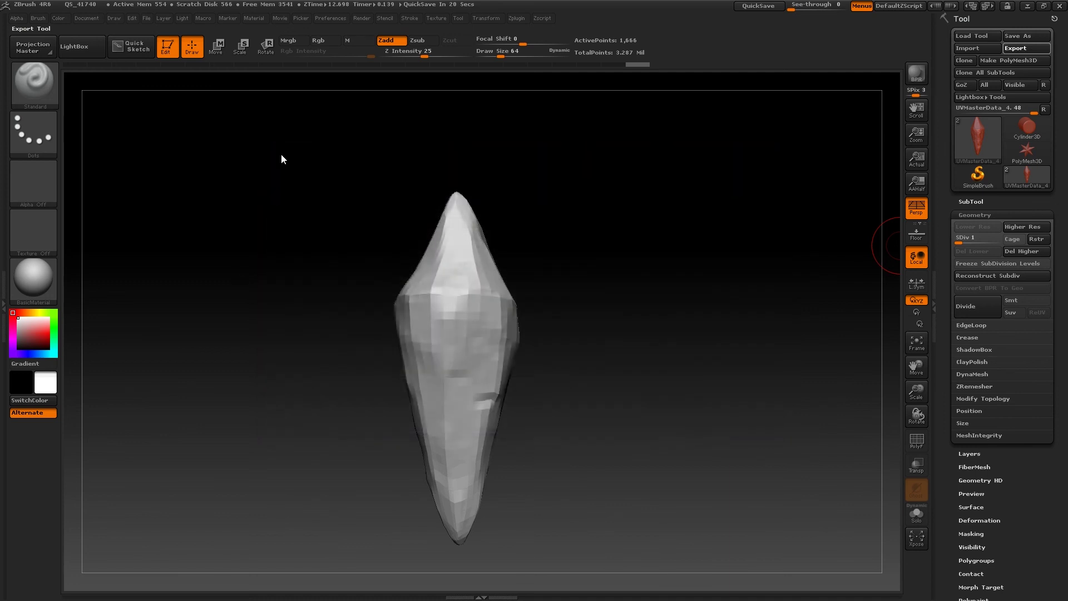
left_click_drag(566, 274, 581, 287)
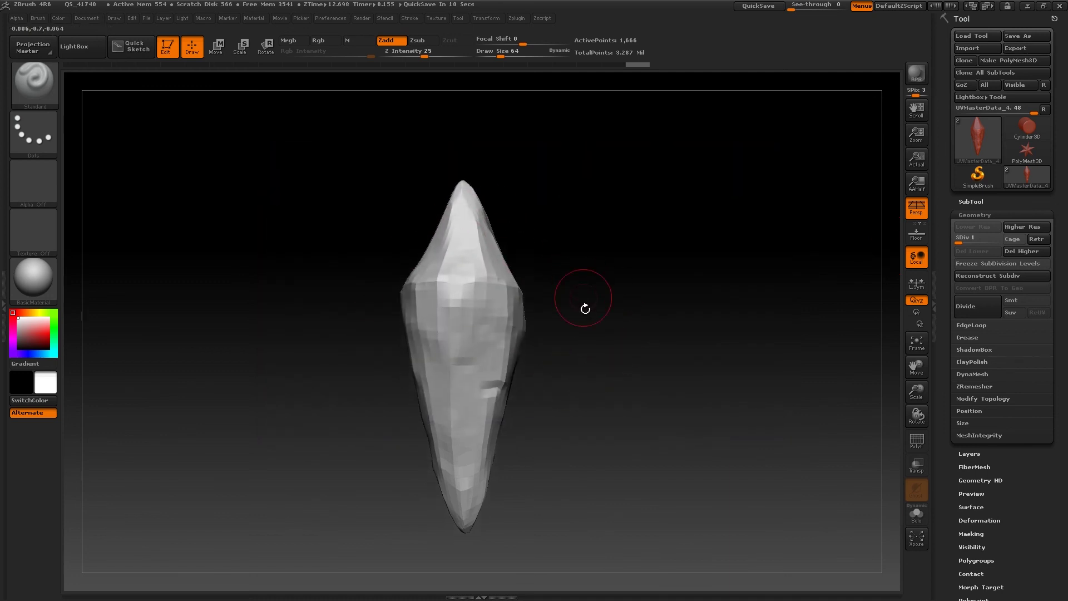